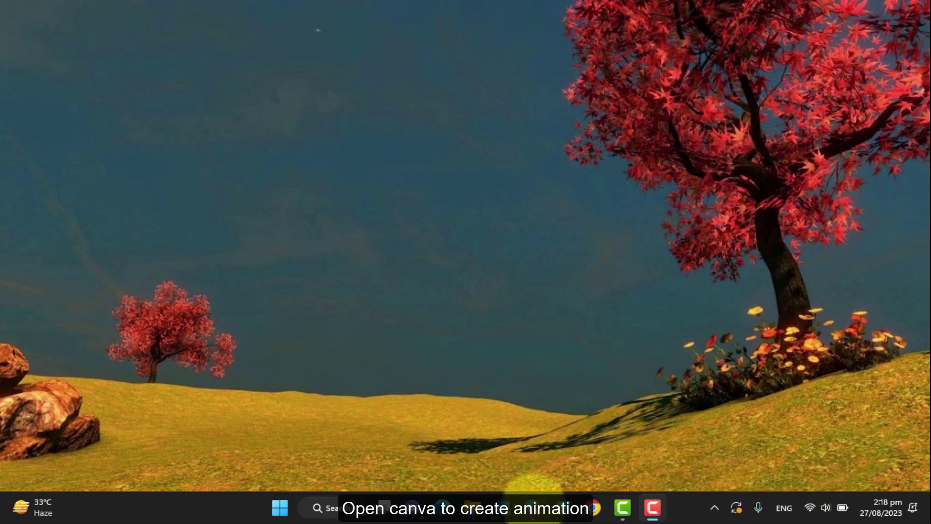
- Open Canva and create a new blank 1920 × 1080 px video design
click(533, 507)
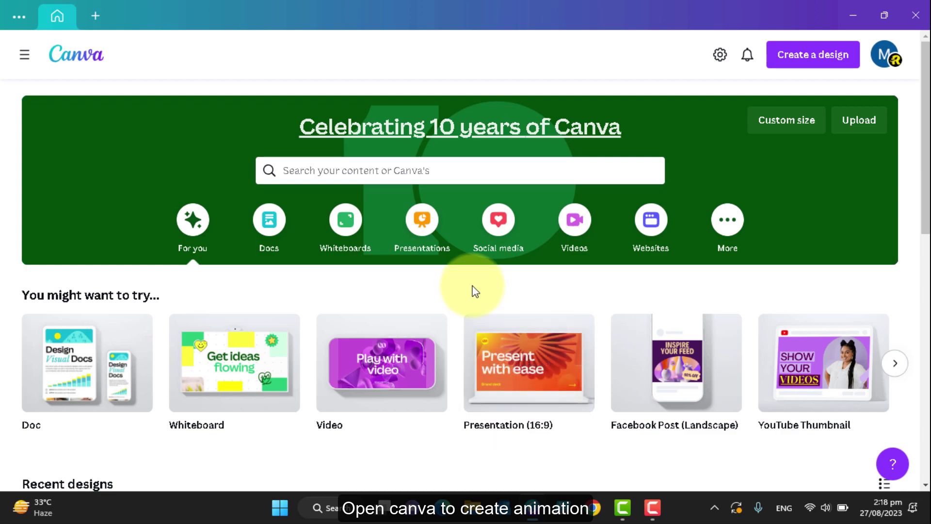
click(810, 56)
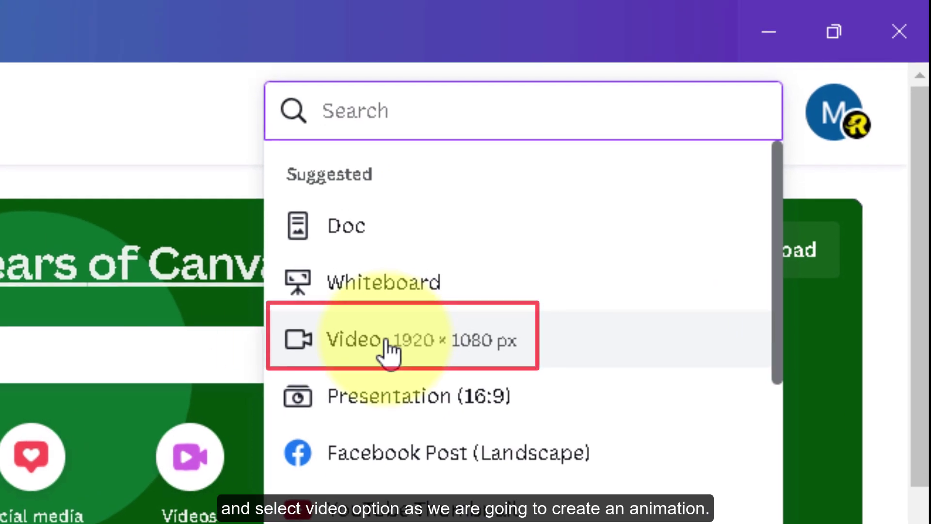
click(390, 346)
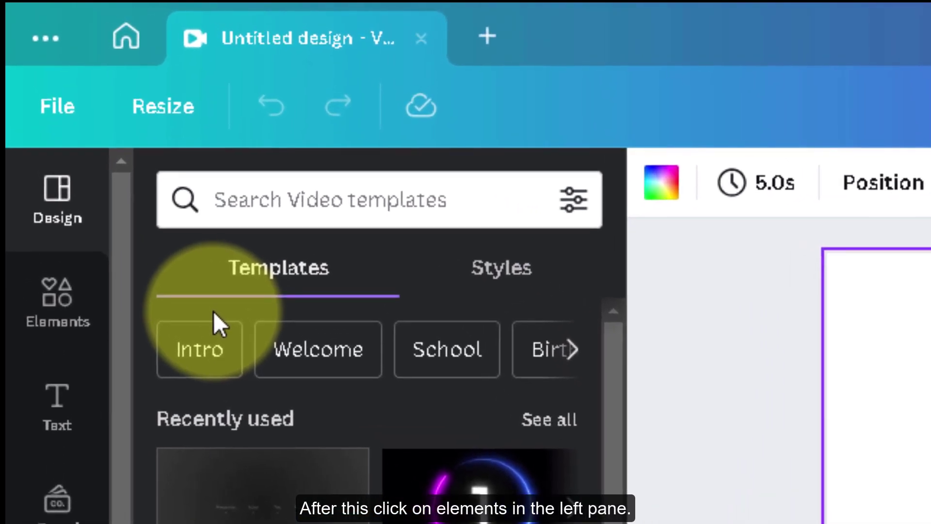
- Search the elements for "square", add the rounded square shape, and widen it into a rectangle at the canvas's left edge
click(62, 322)
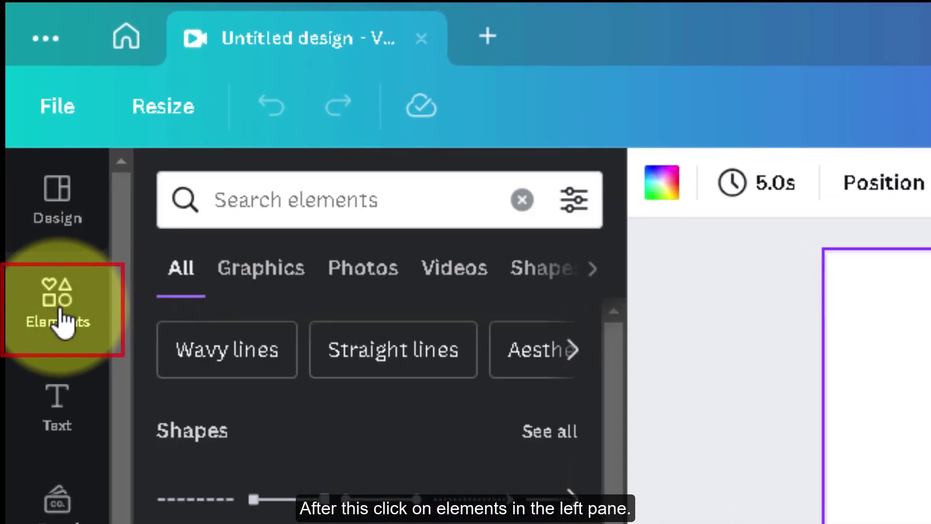
click(221, 188)
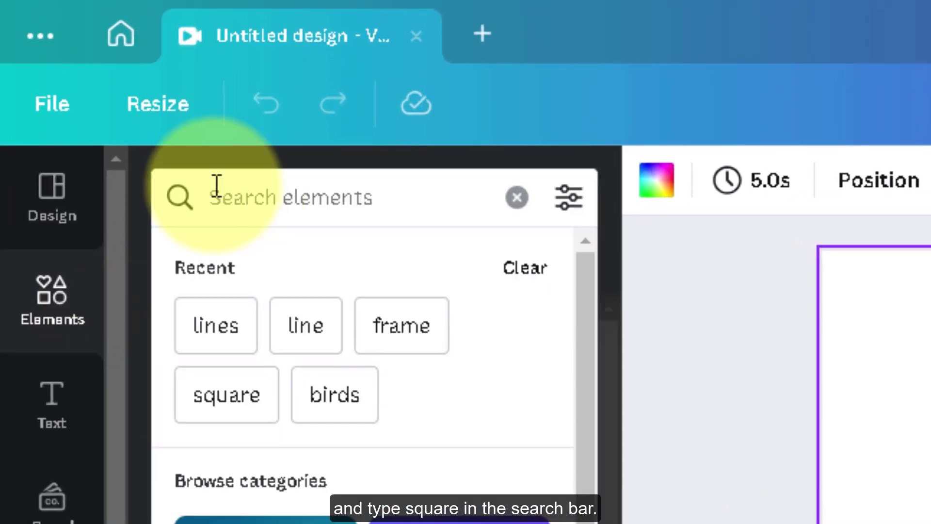
text(square)
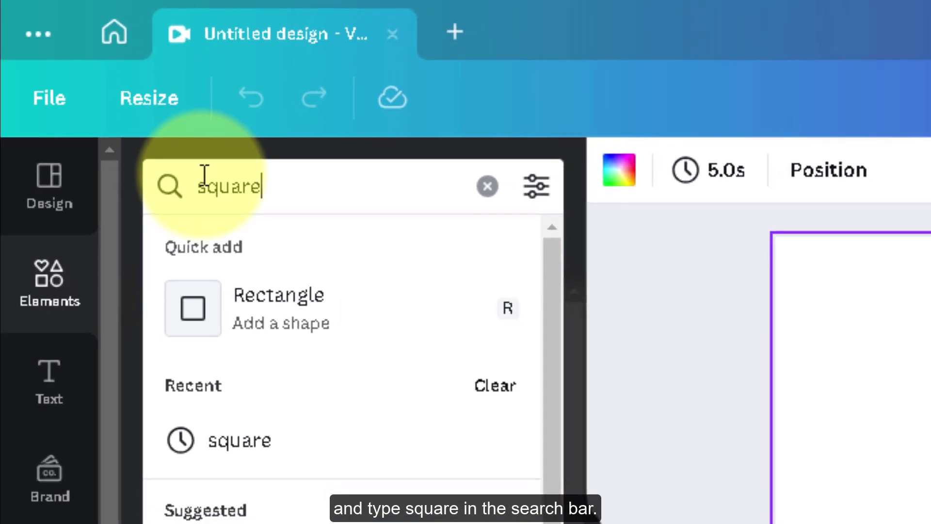
key(Return)
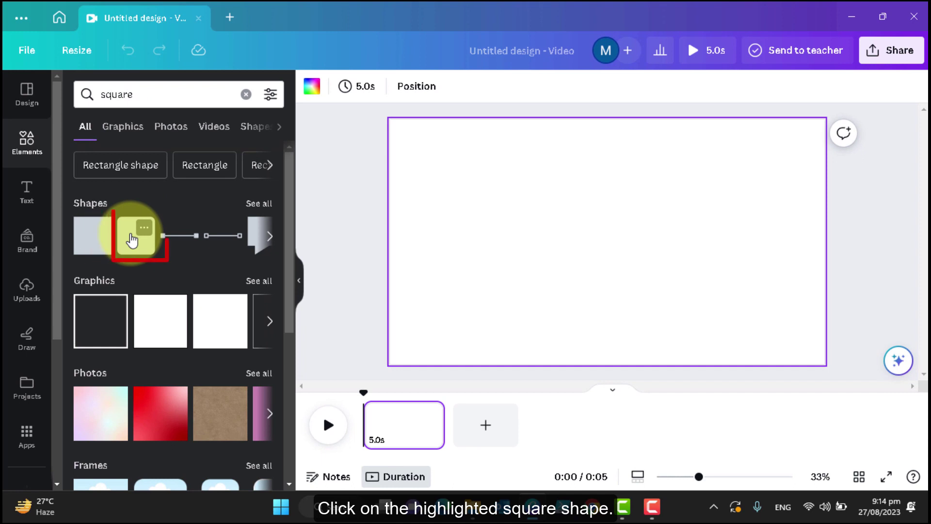
click(132, 240)
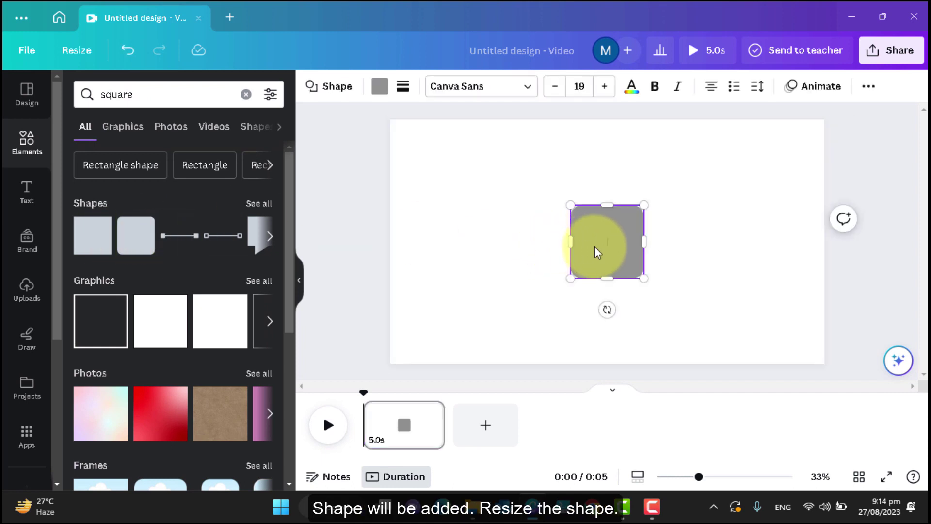
drag(596, 252, 514, 241)
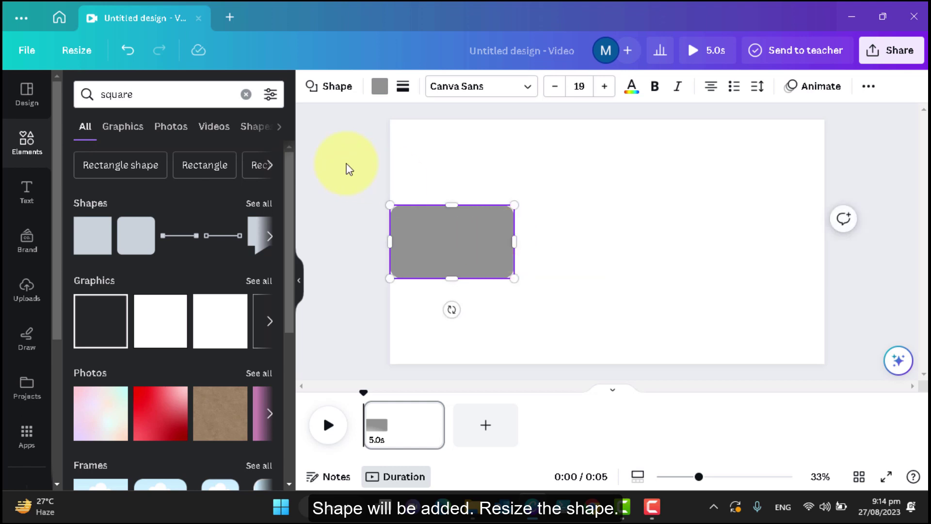
- Search the elements for "frame", add the round frame beside the grey rectangle, and shrink it
click(168, 95)
drag(156, 94, 58, 91)
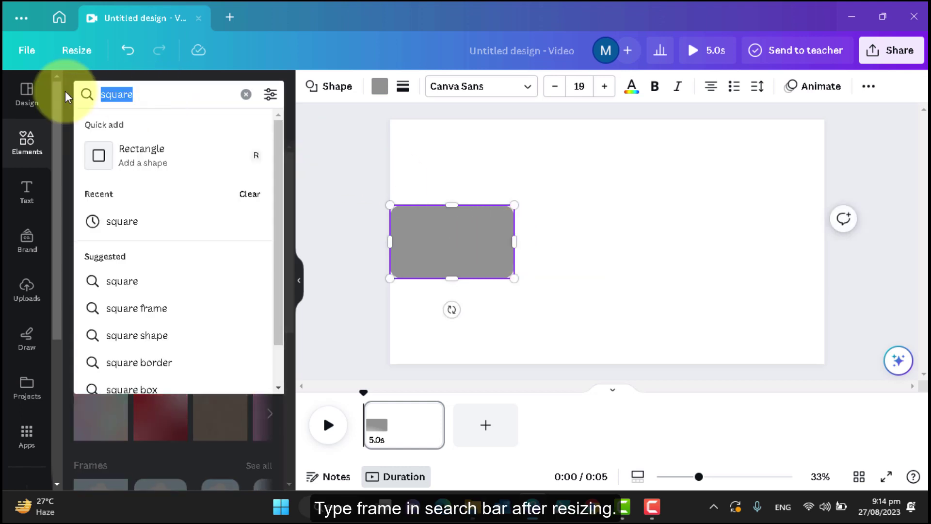
text(frame)
key(Return)
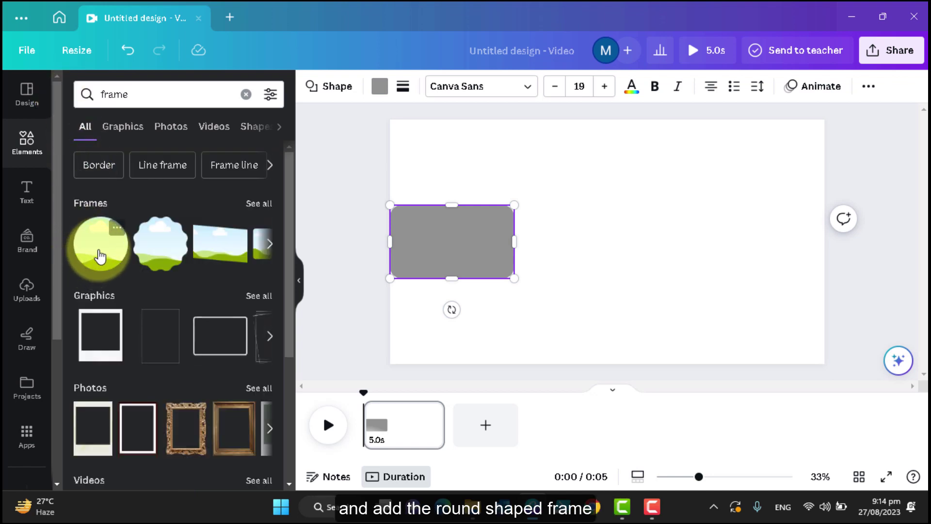
click(98, 255)
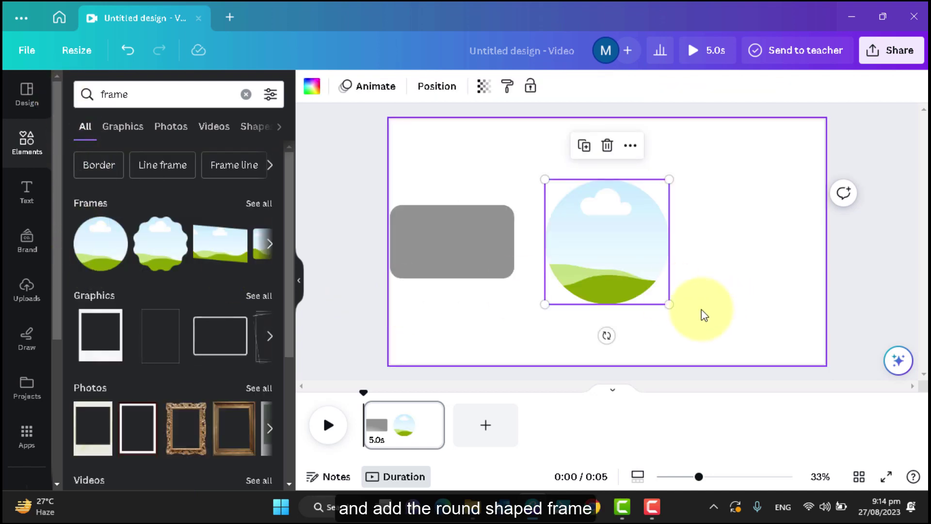
drag(671, 304, 645, 277)
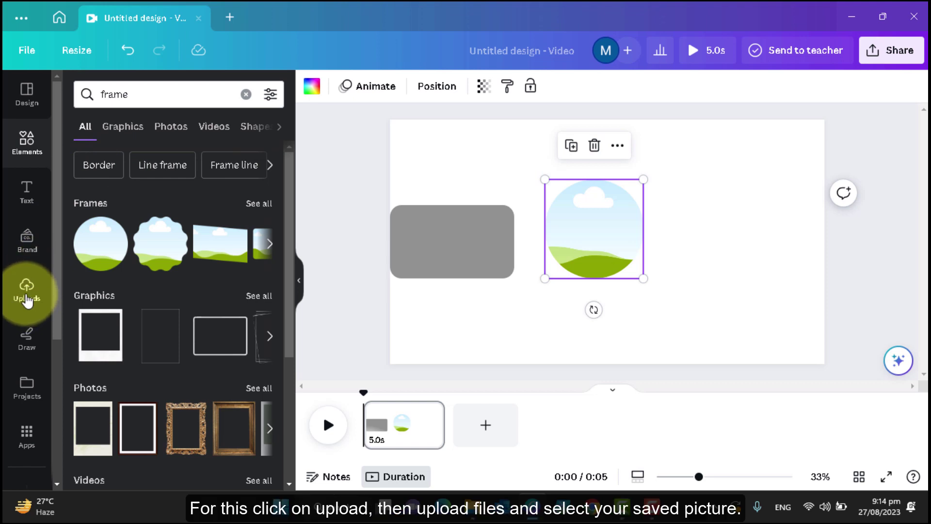
- Show the uploaded images
click(27, 298)
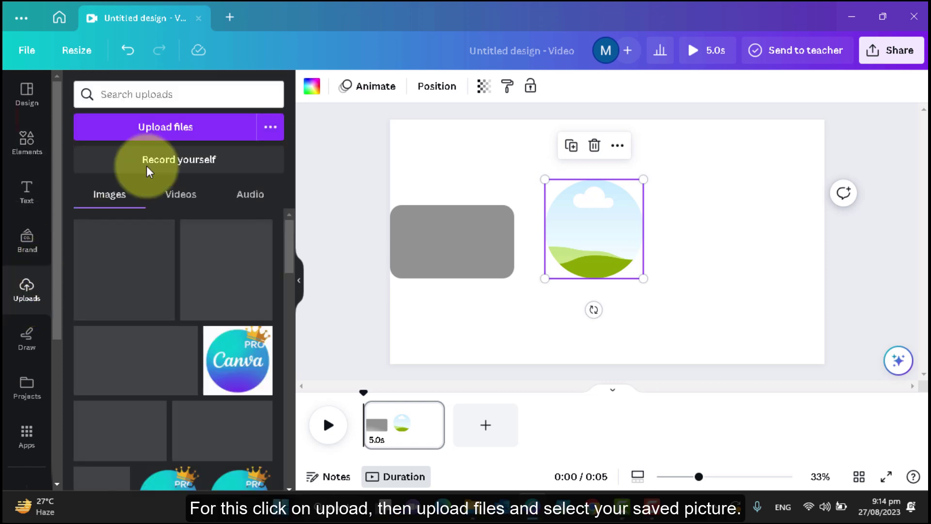
click(182, 130)
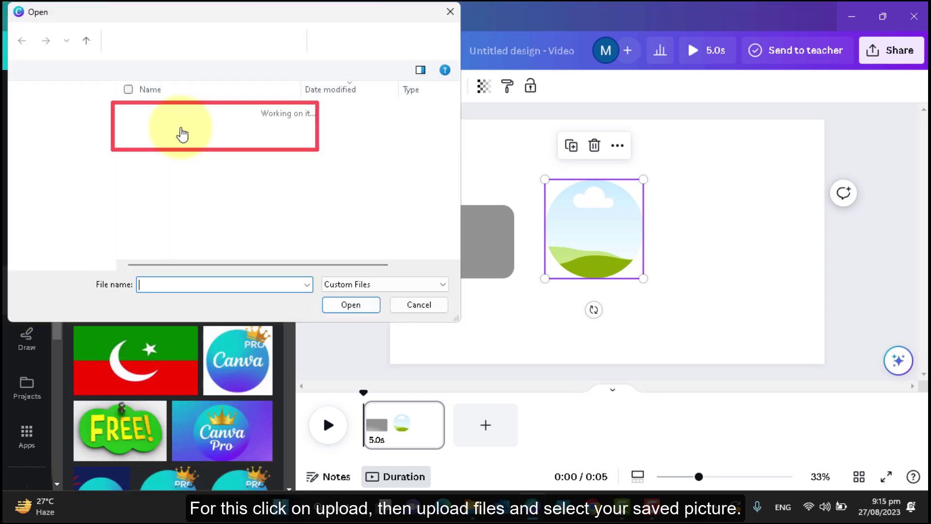
scroll(170, 133, up, 5)
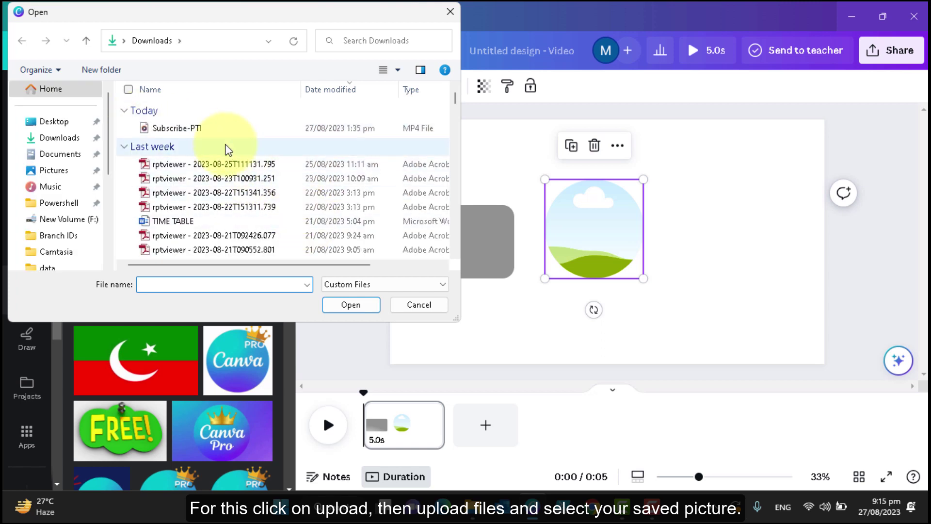
click(416, 305)
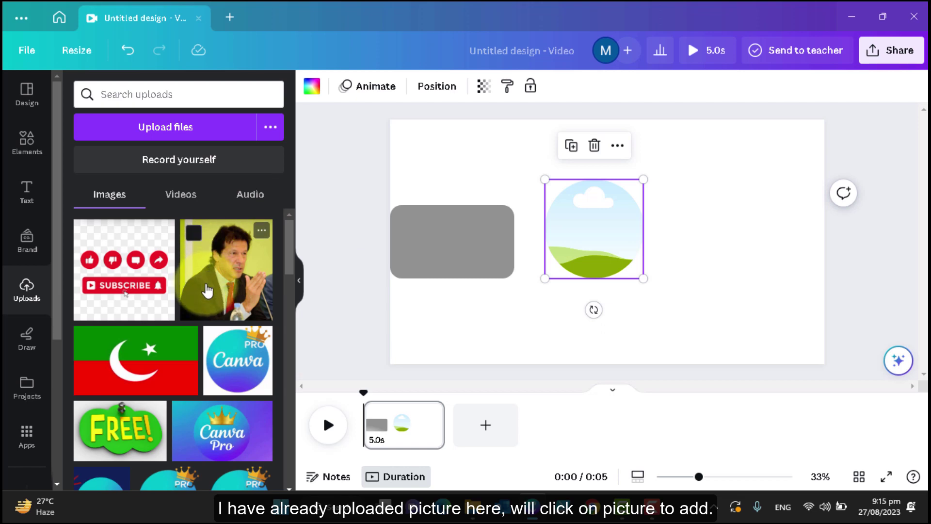
- Add the uploaded portrait photo to the canvas and place it to the right of the round frame
click(223, 275)
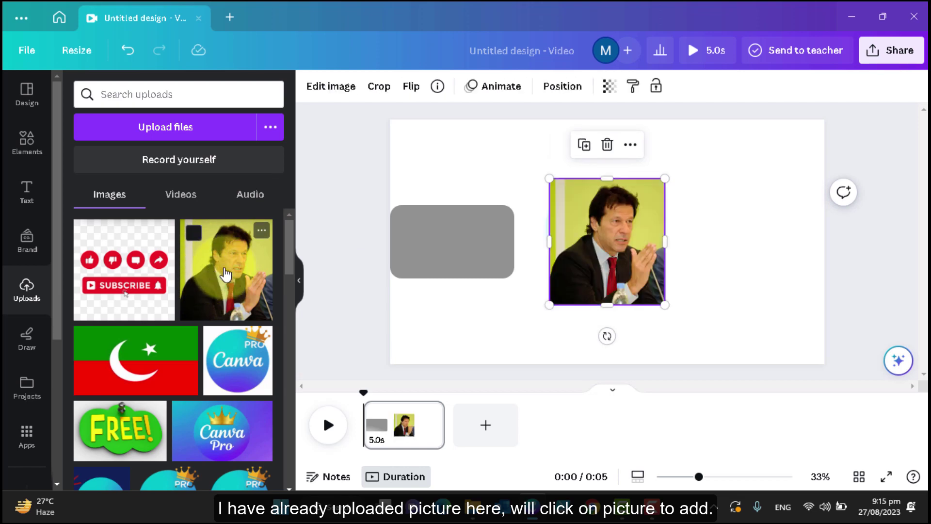
drag(591, 256, 726, 256)
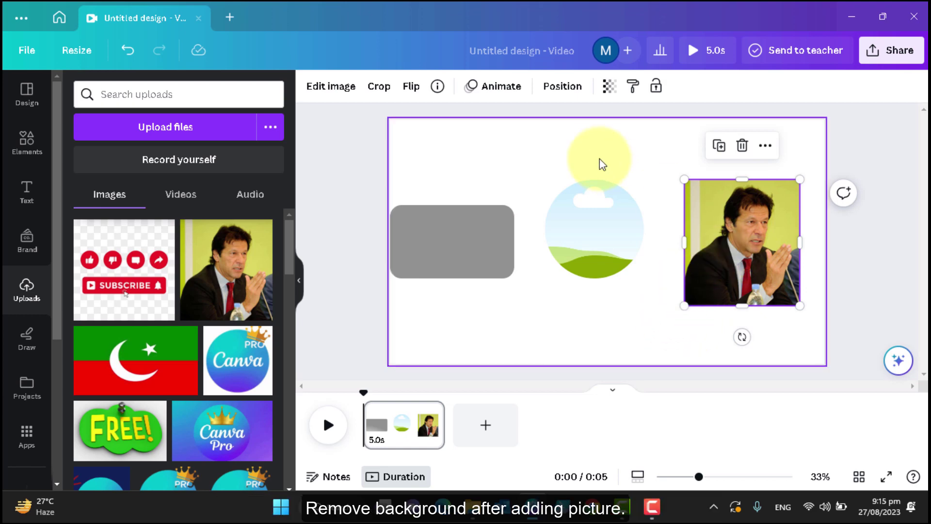
- Remove the portrait photo's background with BG Remover and fit the picture into the round frame
click(337, 92)
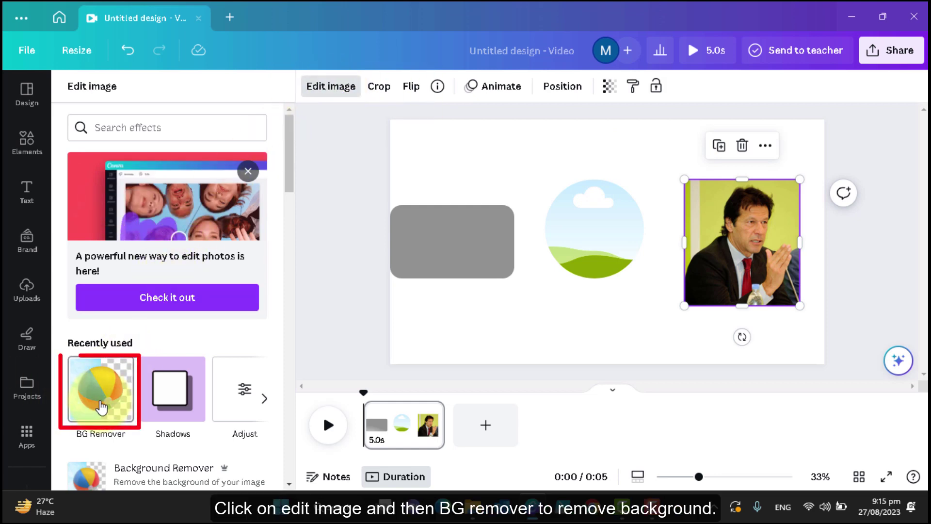
click(102, 406)
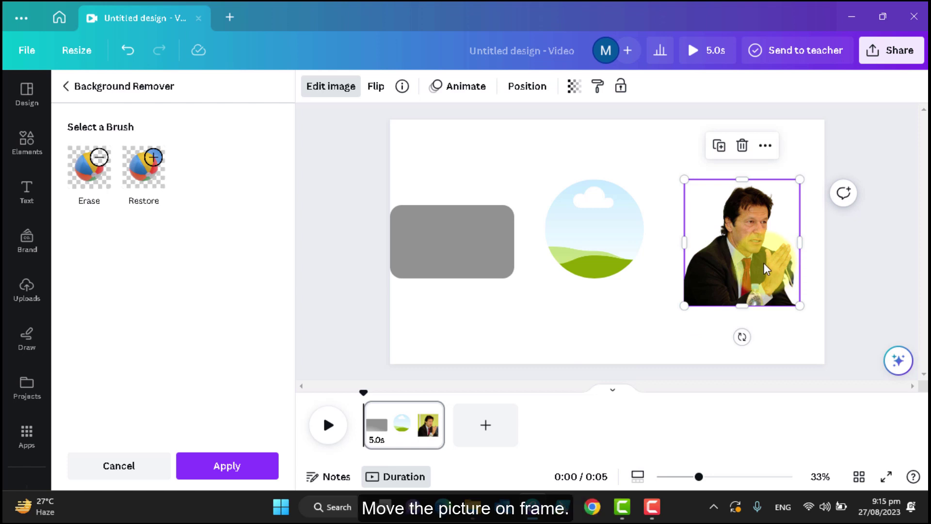
drag(766, 268, 628, 233)
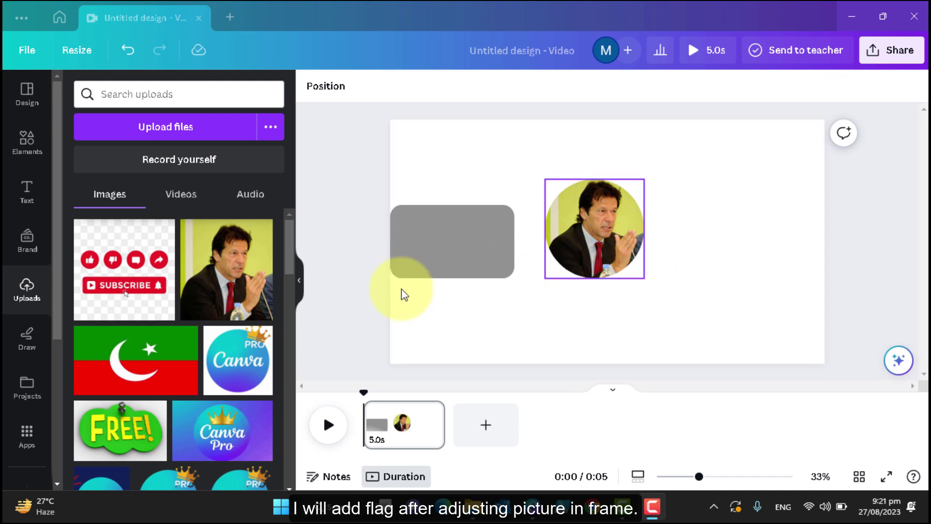
- Add the uploaded green and red crescent flag, shrink it, and place it to the right of the round portrait
click(199, 337)
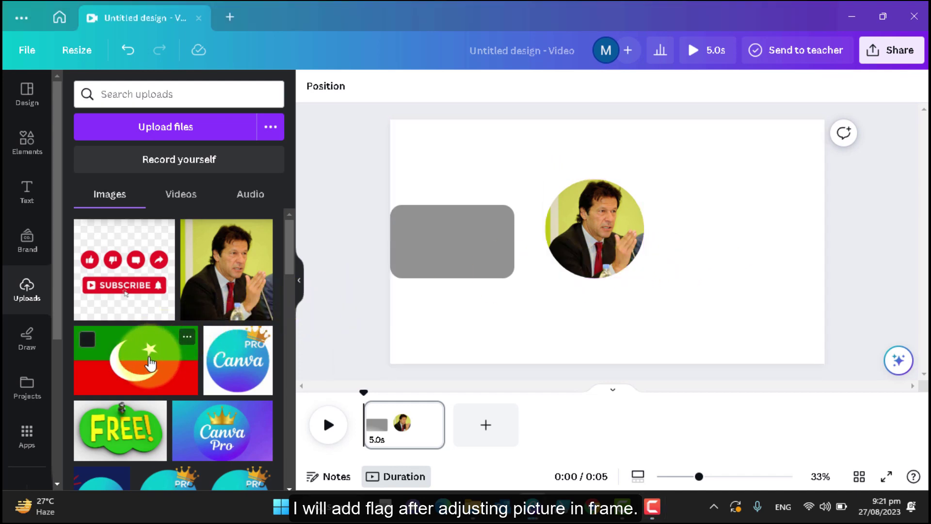
click(621, 287)
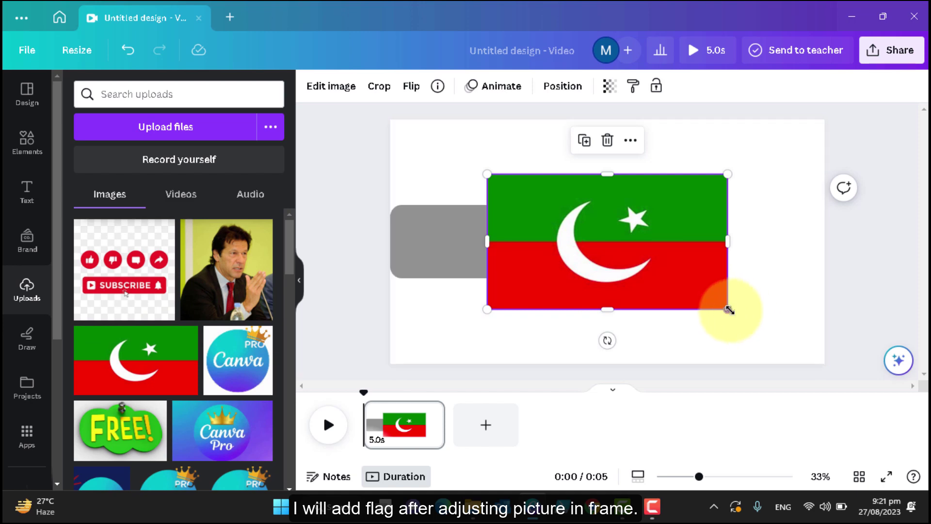
drag(728, 308, 624, 250)
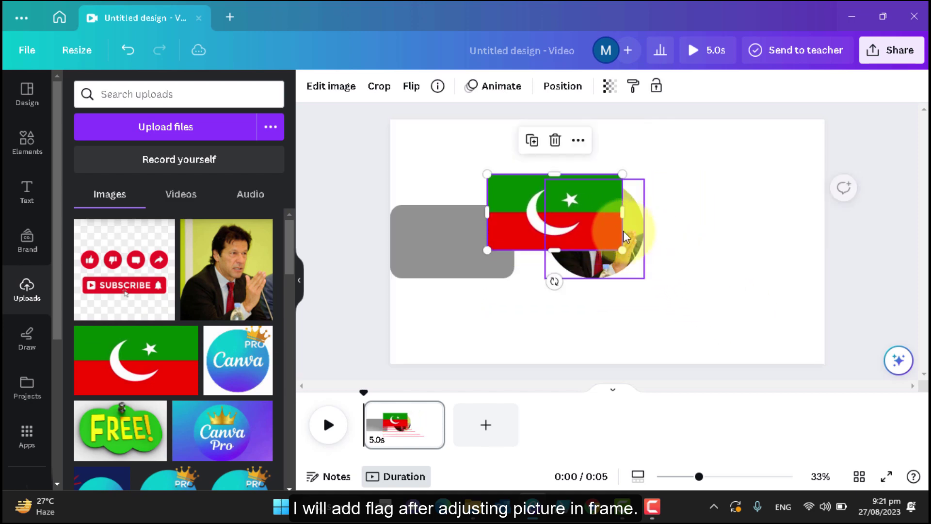
drag(597, 221, 704, 259)
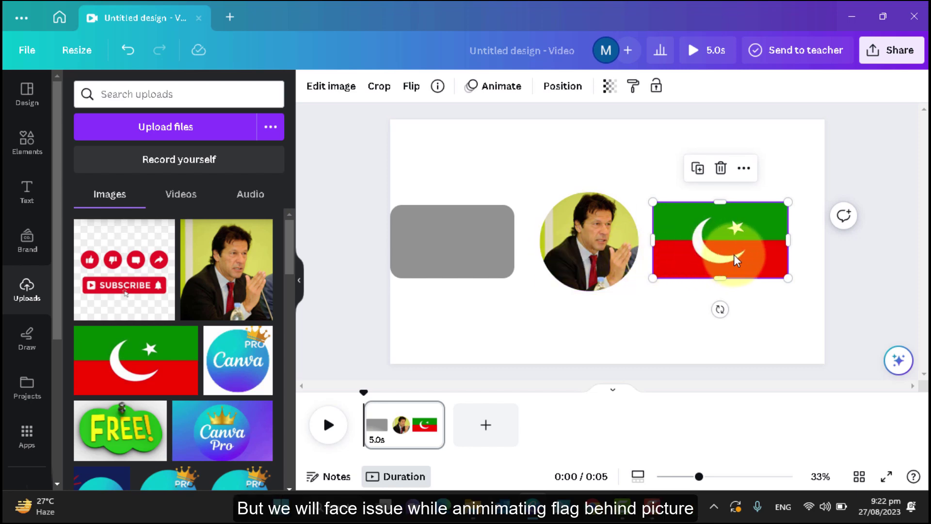
- Try to place the flag over the round portrait, and pull it back out beside the frame
drag(736, 260, 615, 254)
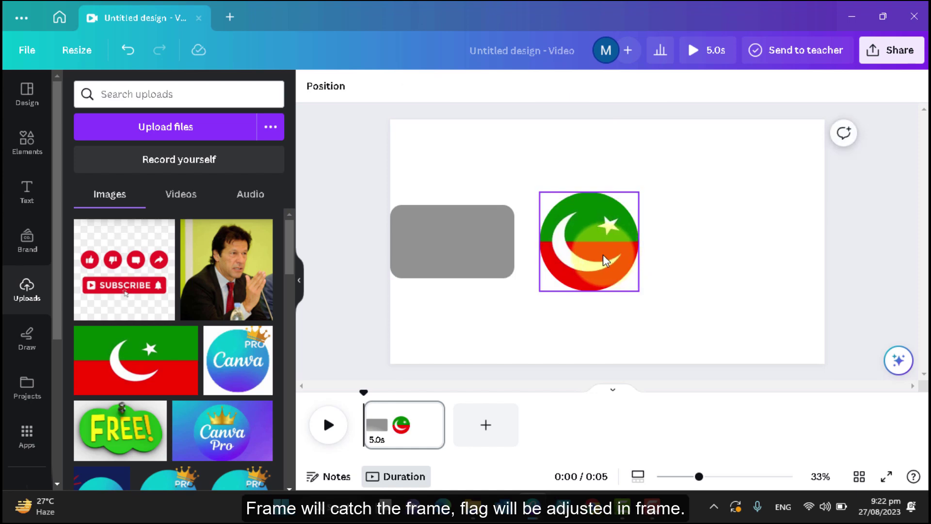
click(704, 262)
click(588, 265)
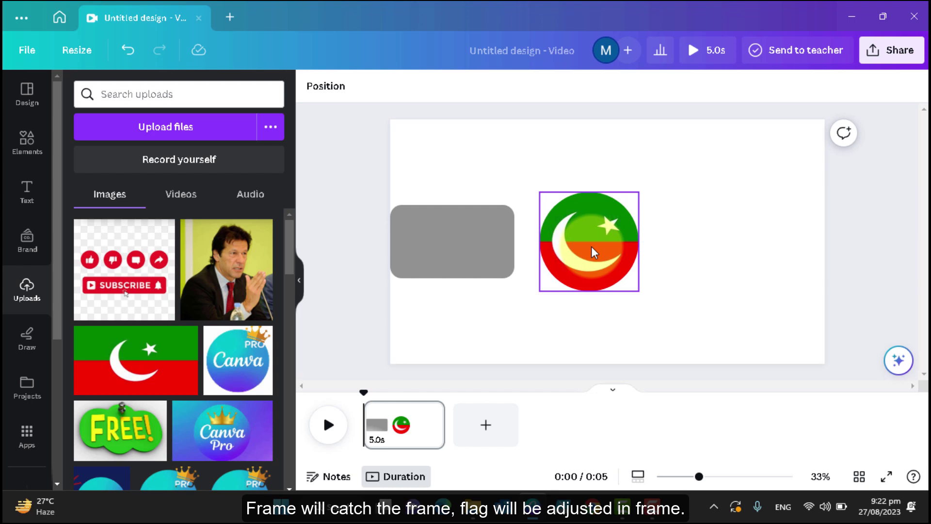
drag(594, 253, 722, 240)
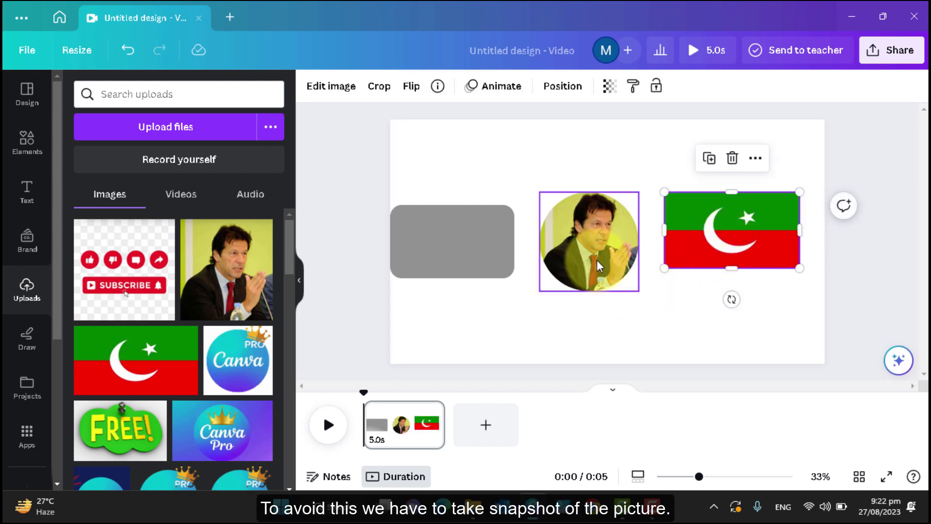
- Deselect the flag and switch to the Snipping Tool by searching Windows for "sni"
click(615, 369)
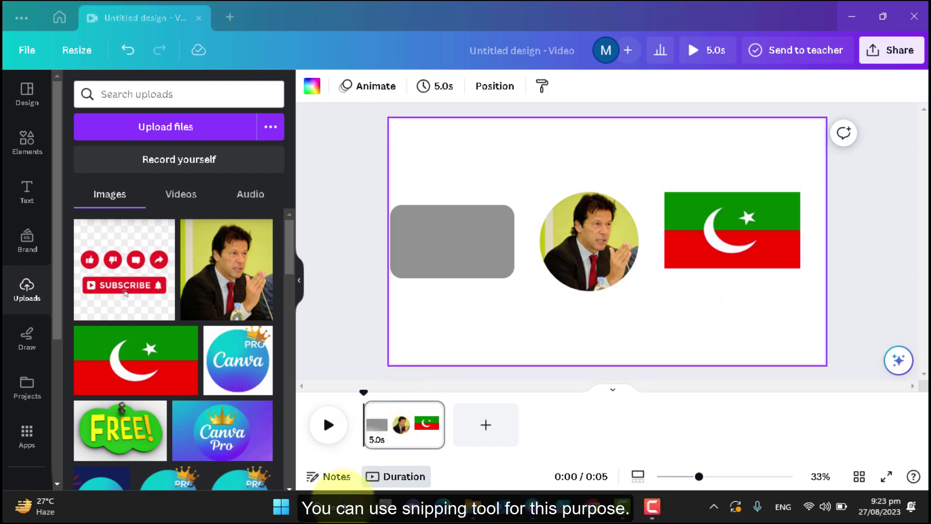
click(343, 507)
text(s)
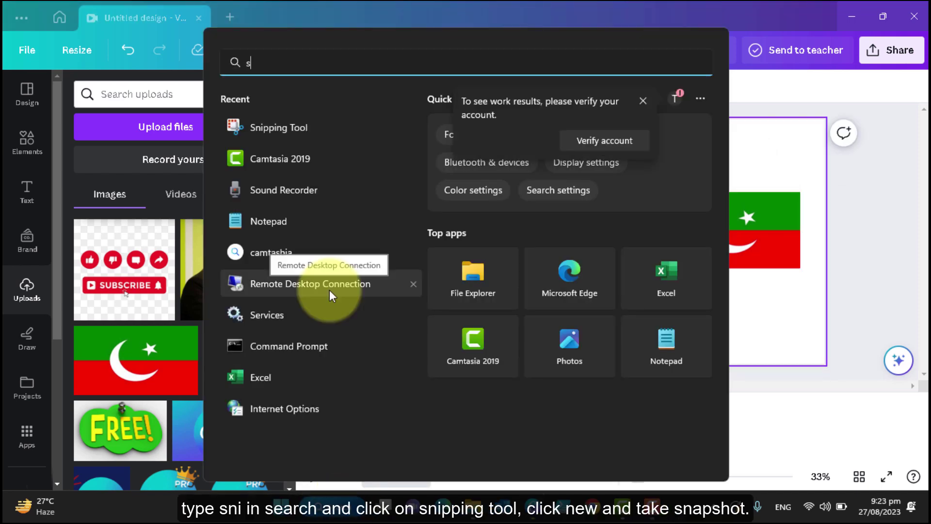
text(ni)
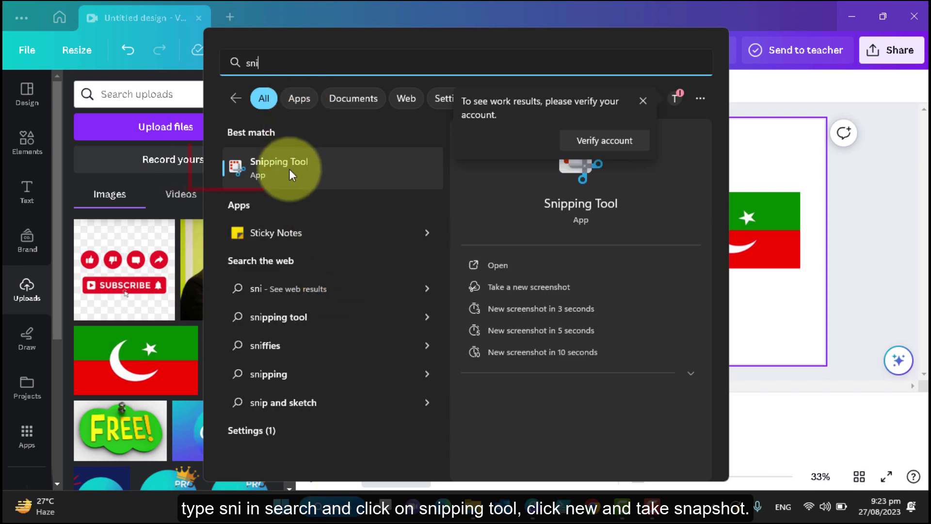
click(289, 173)
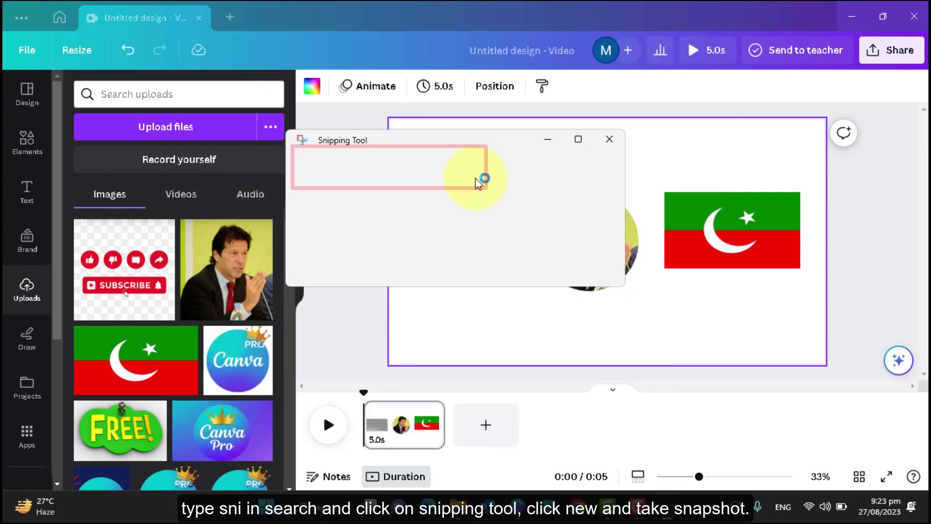
- Take a new snapshot of the round portrait on the canvas
click(322, 166)
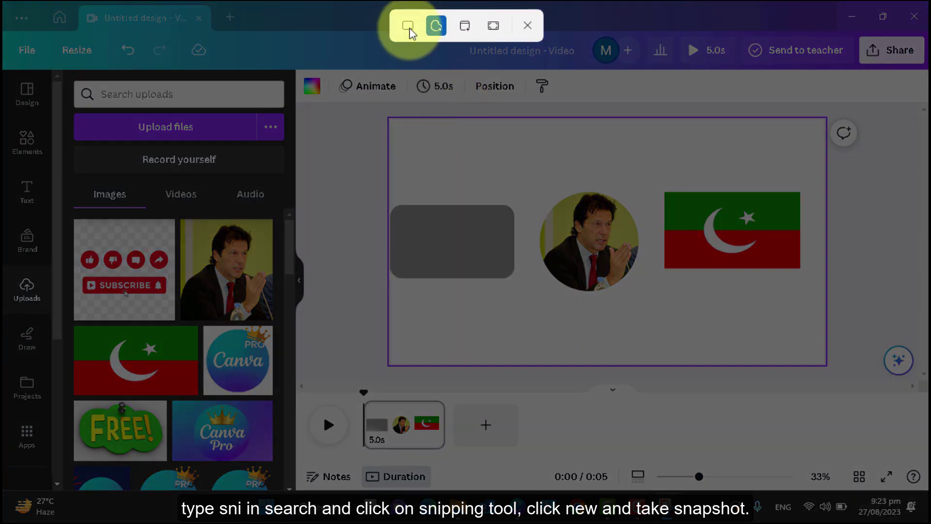
click(408, 25)
drag(523, 179, 652, 304)
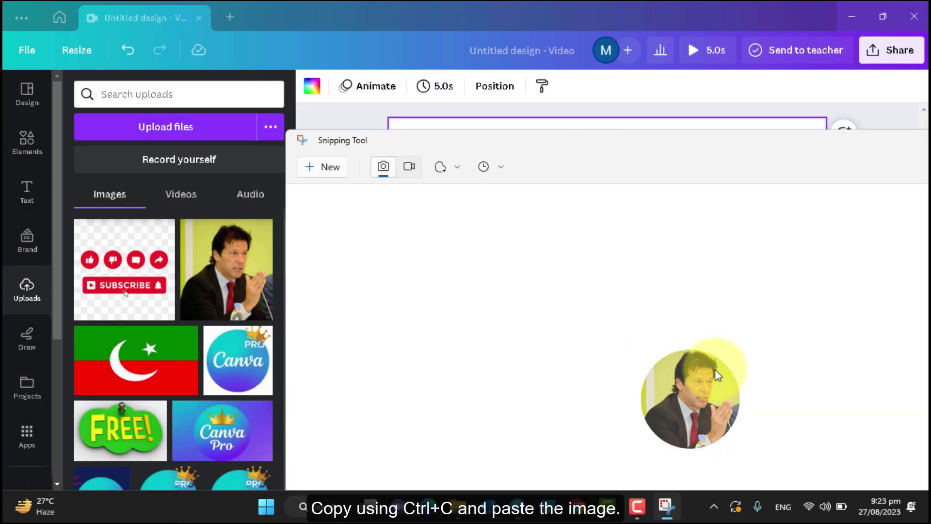
- Switch back to Canva, paste the portrait snapshot onto the page, and place it over the upper part of the grey rounded rectangle
click(742, 124)
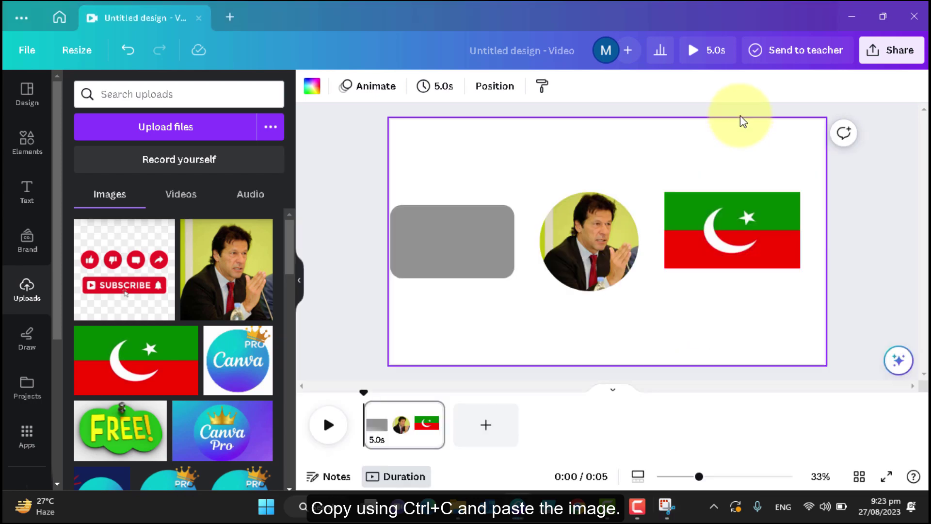
key(ctrl+v)
click(458, 165)
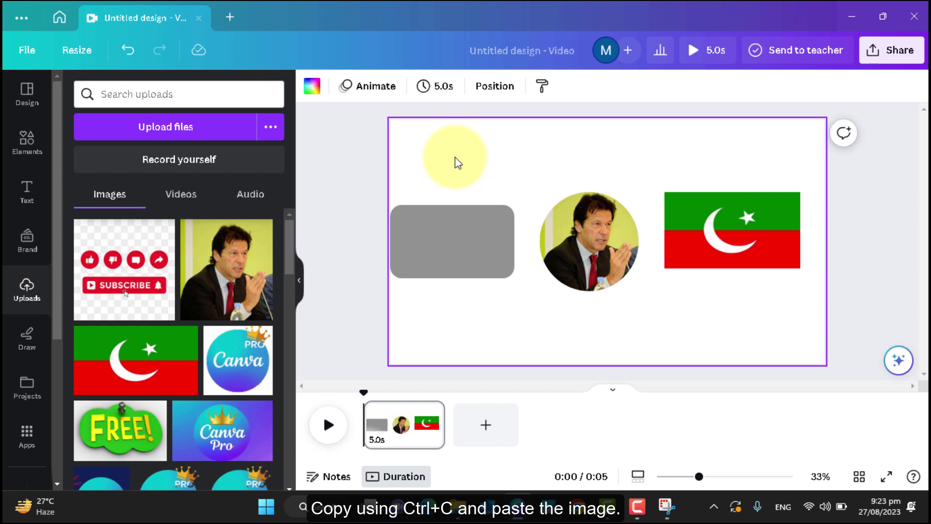
key(ctrl+v)
drag(581, 230, 440, 190)
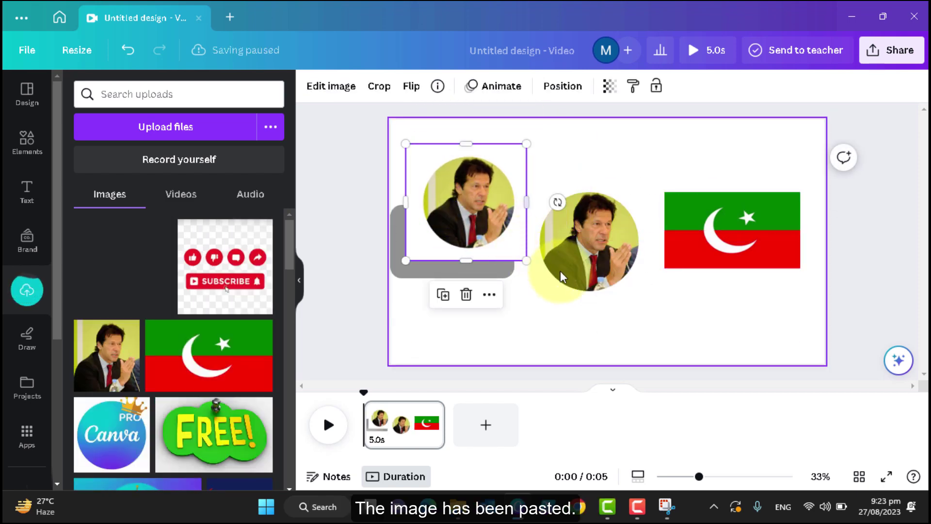
- Delete the original framed portrait and move the pasted portrait into its place between the grey rectangle and the flag
click(562, 277)
key(Delete)
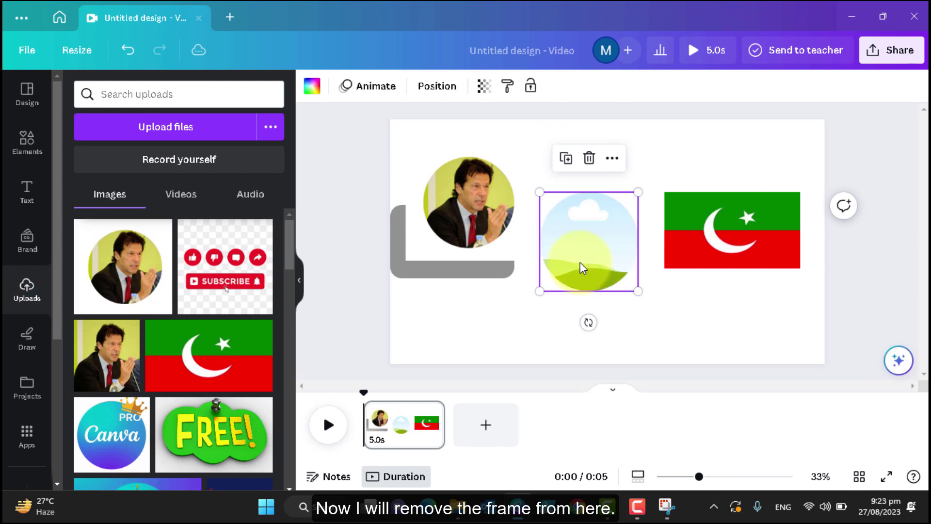
click(501, 243)
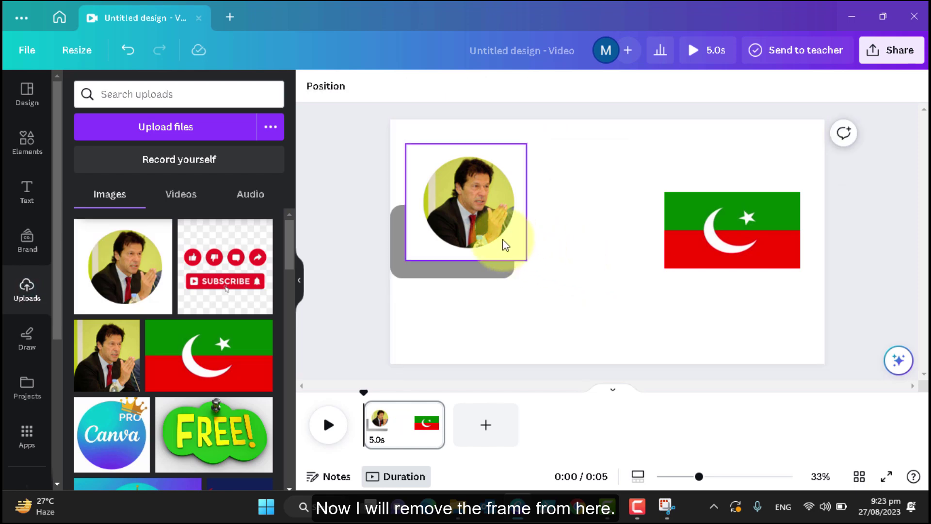
drag(526, 222, 593, 247)
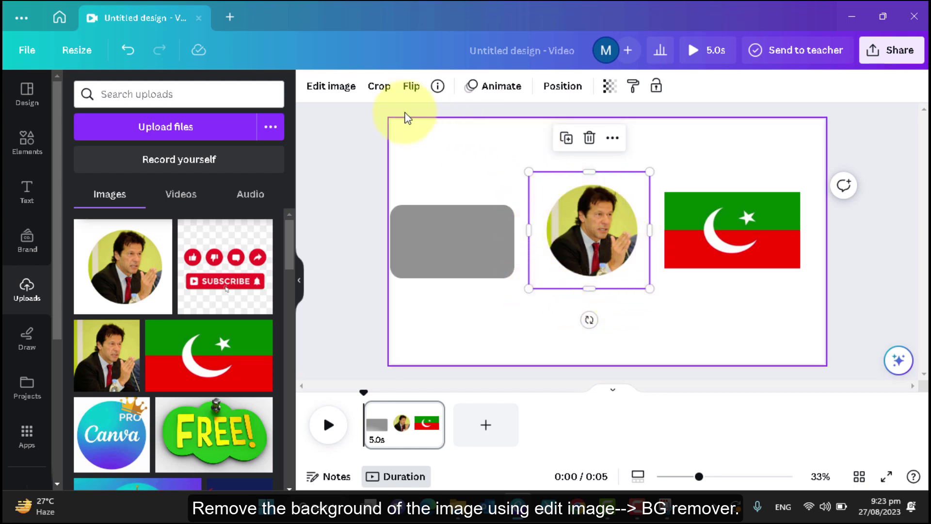
- Remove the background of the pasted portrait with the Background Remover
click(335, 88)
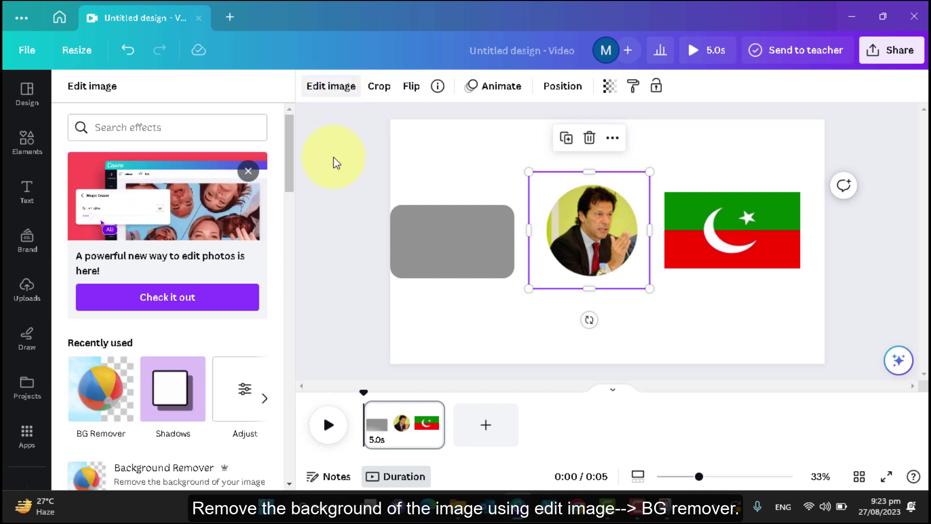
click(97, 396)
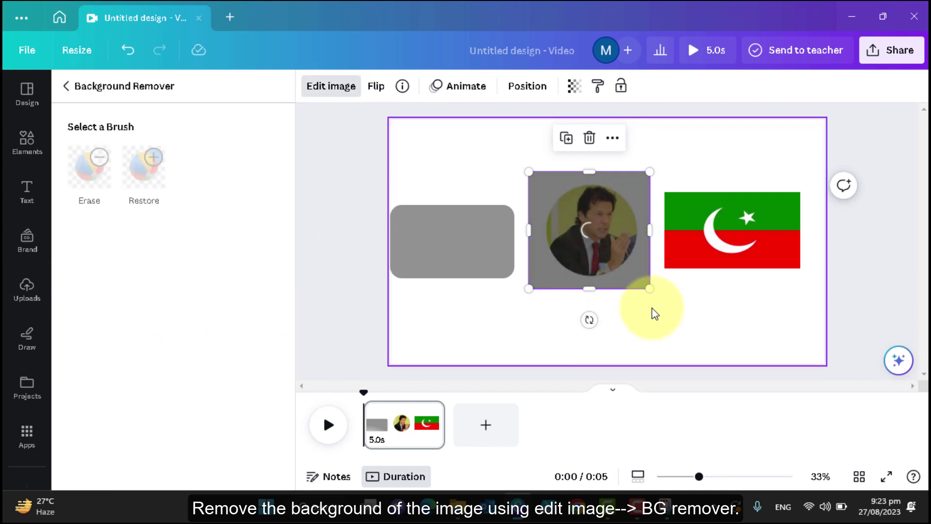
click(681, 312)
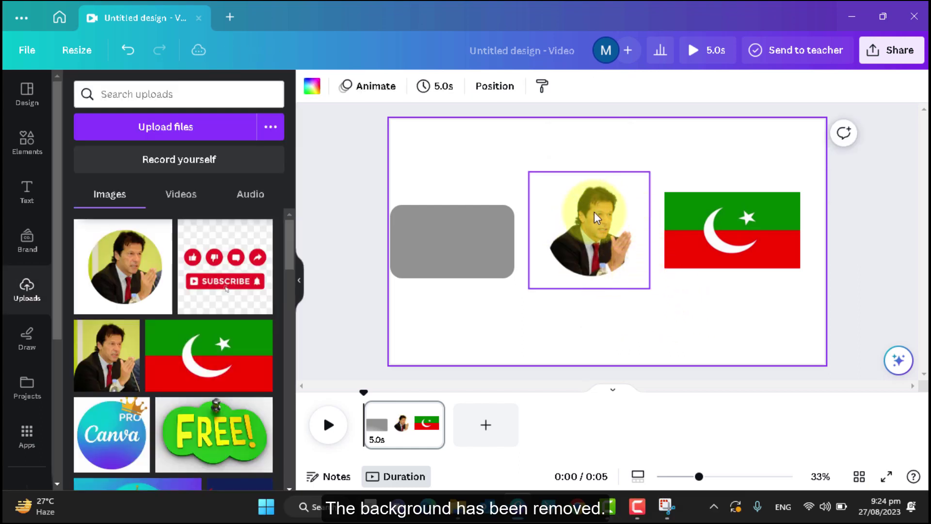
click(585, 239)
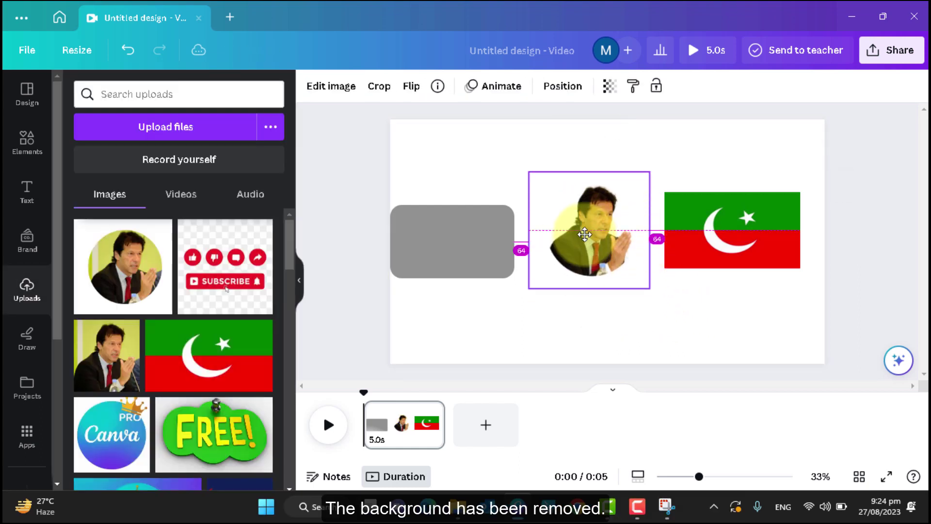
drag(725, 251, 687, 244)
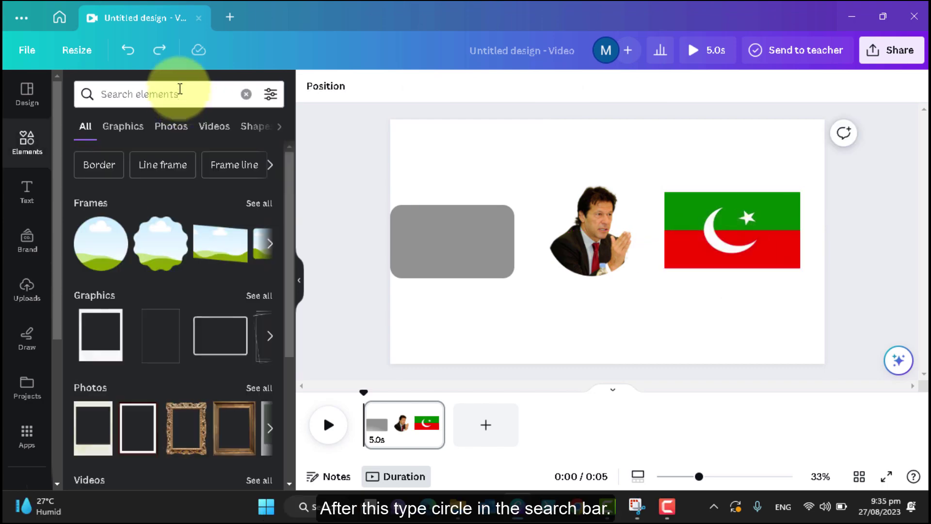
- Search the elements for "circle", add the plain circle shape, and move it above the gap between the rectangle and the portrait
click(180, 91)
text(circ)
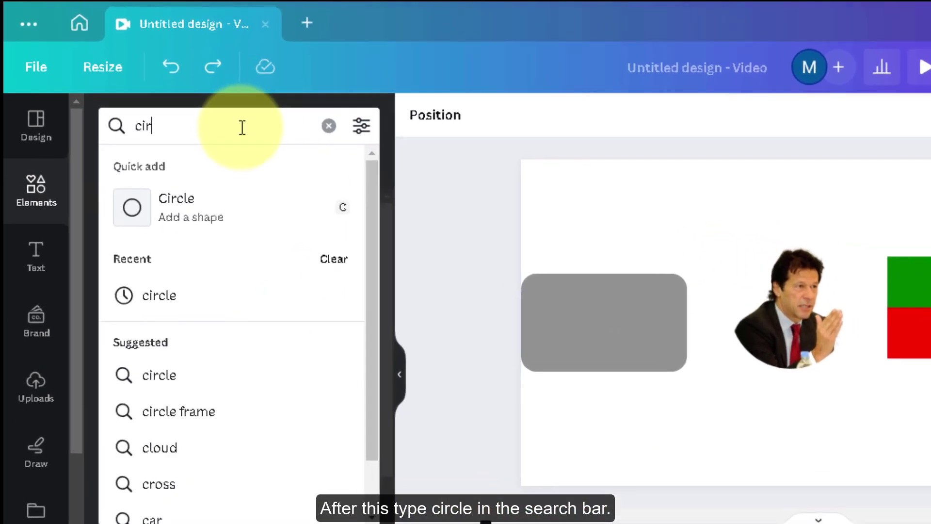
text(le)
key(Return)
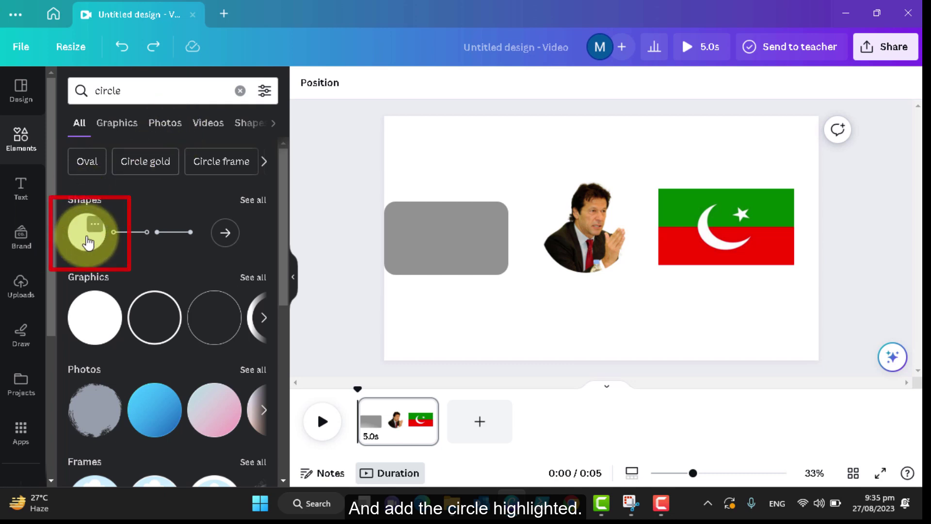
click(87, 241)
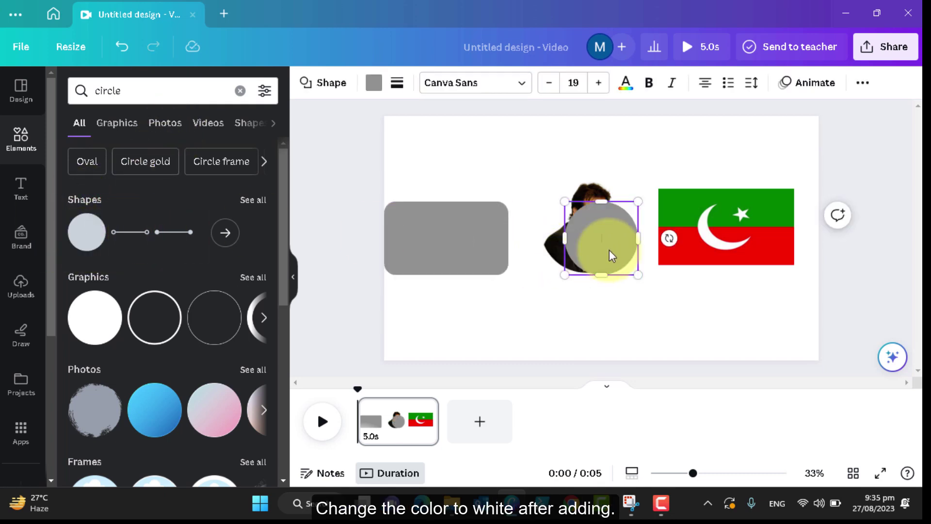
drag(610, 250, 533, 170)
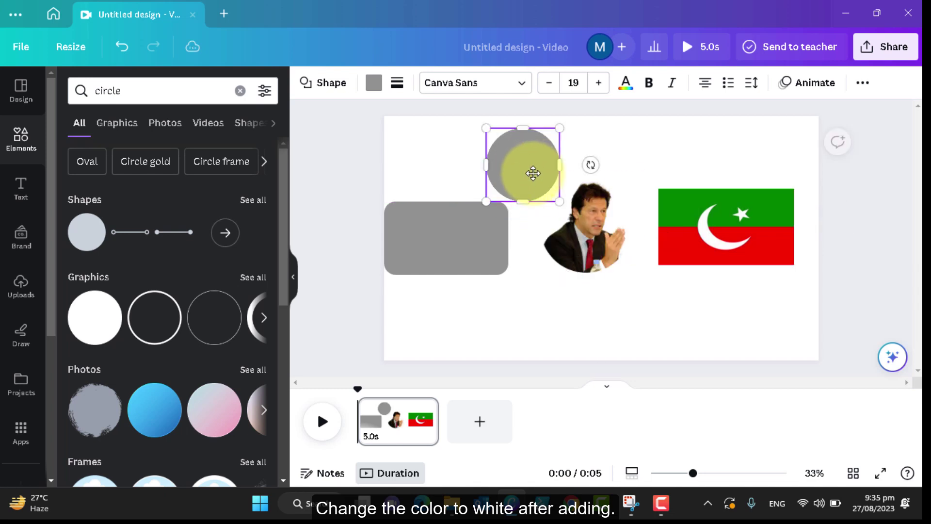
- Fill the circle with the off-white photo color and give it a solid border with weight 5
click(374, 86)
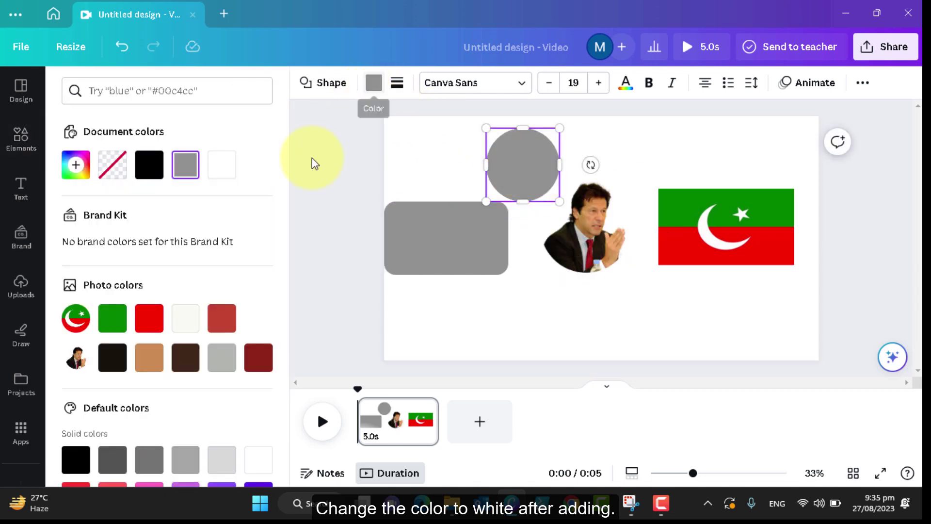
click(189, 318)
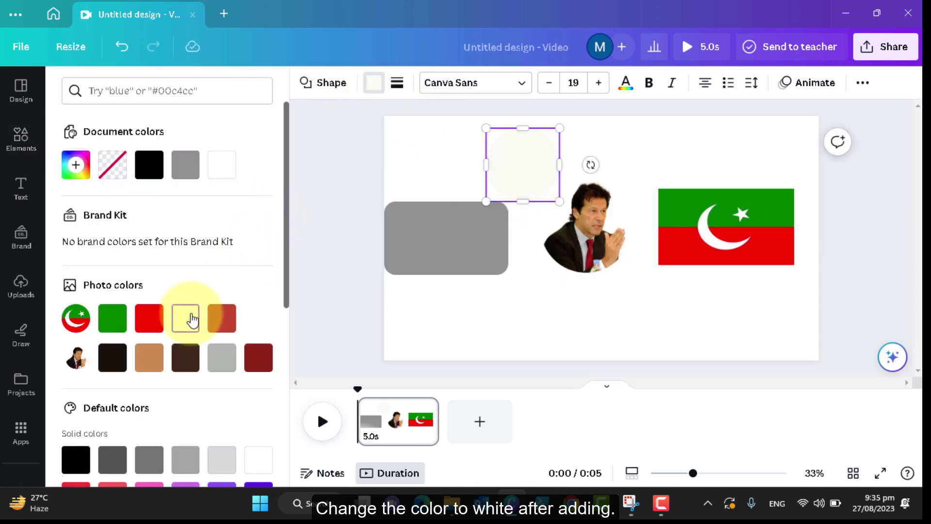
click(397, 84)
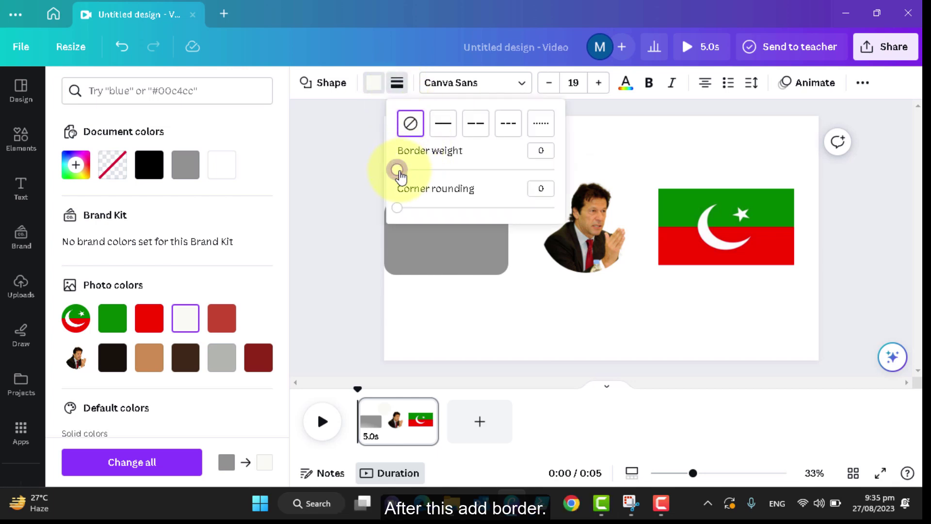
drag(397, 170, 401, 171)
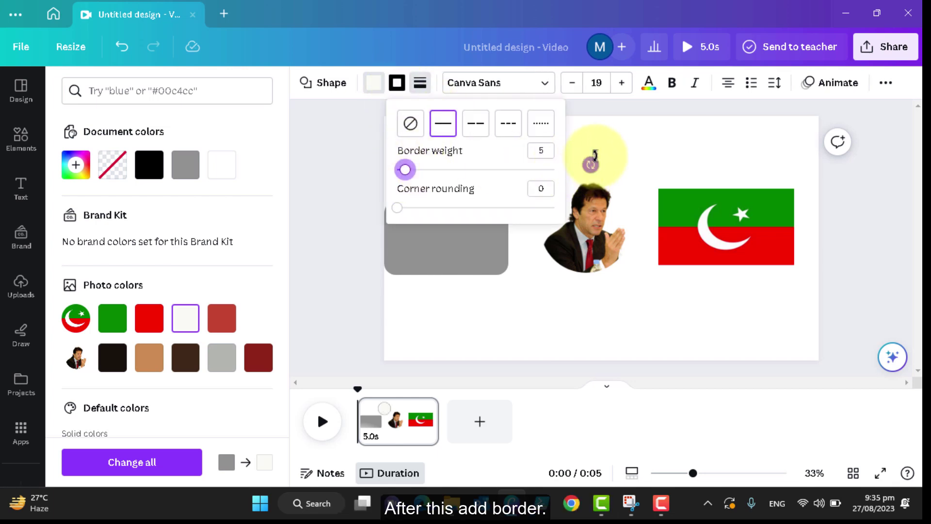
click(609, 146)
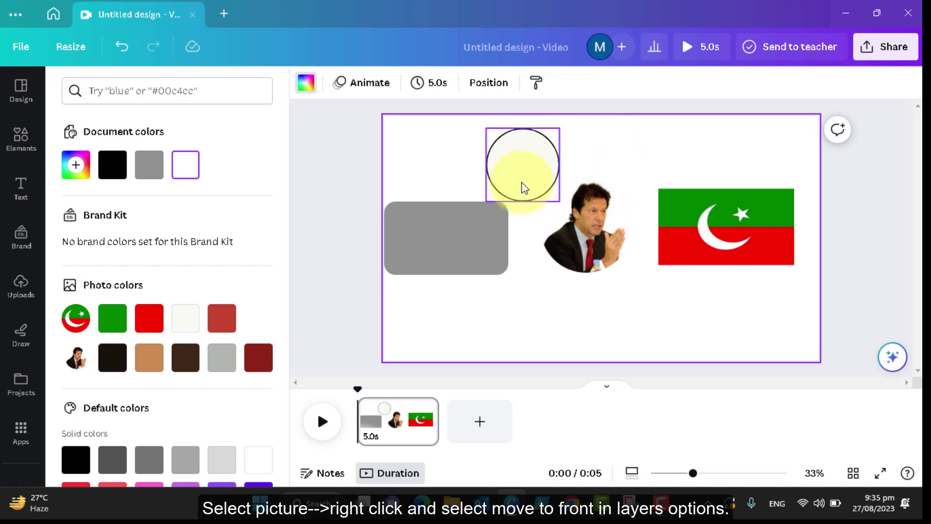
- Move the circle partly over the portrait and bring the portrait to the front
drag(522, 183, 548, 214)
click(604, 249)
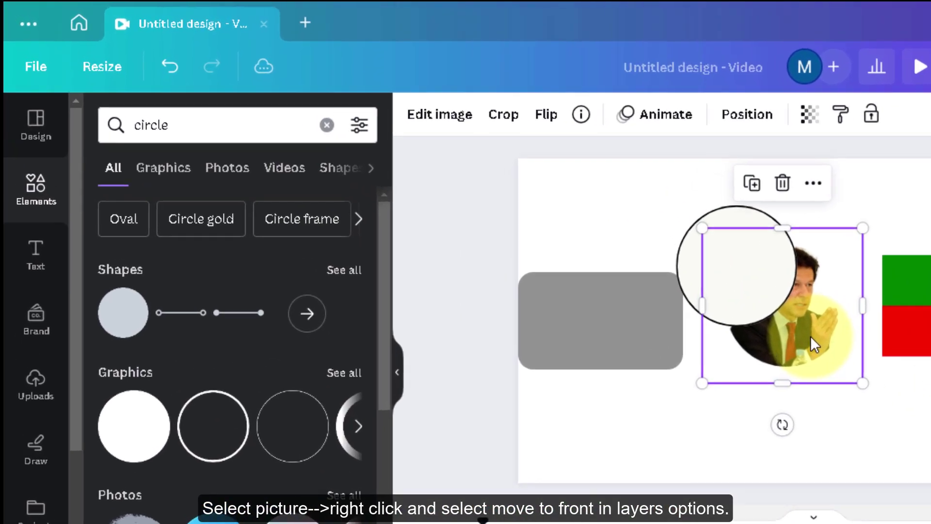
right_click(813, 338)
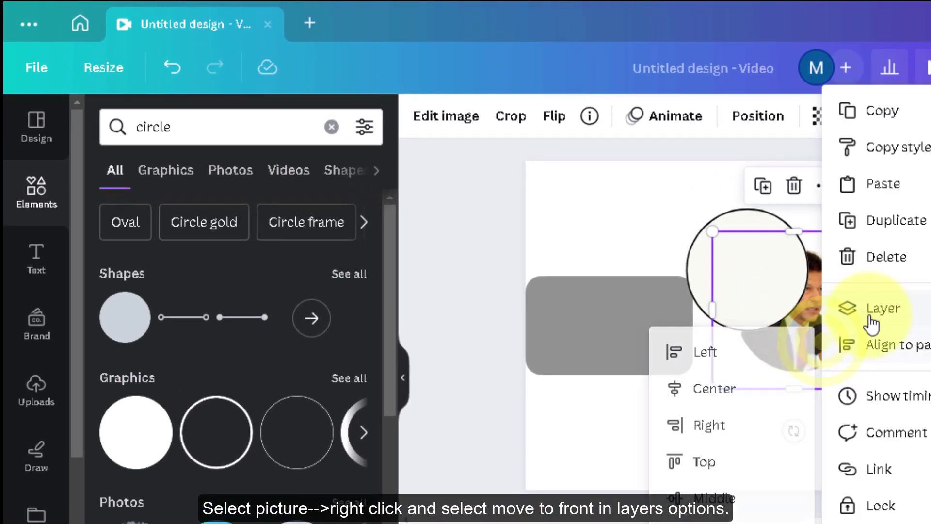
mouse_move(859, 313)
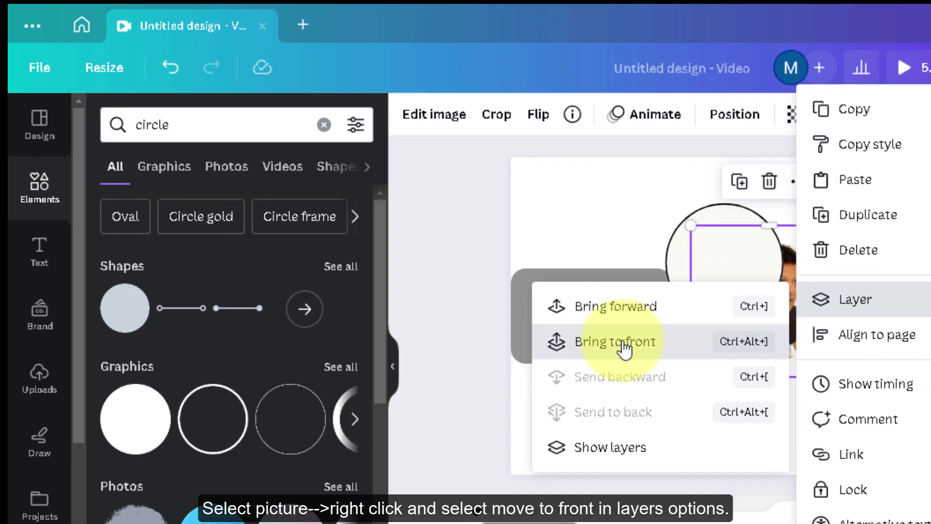
click(624, 342)
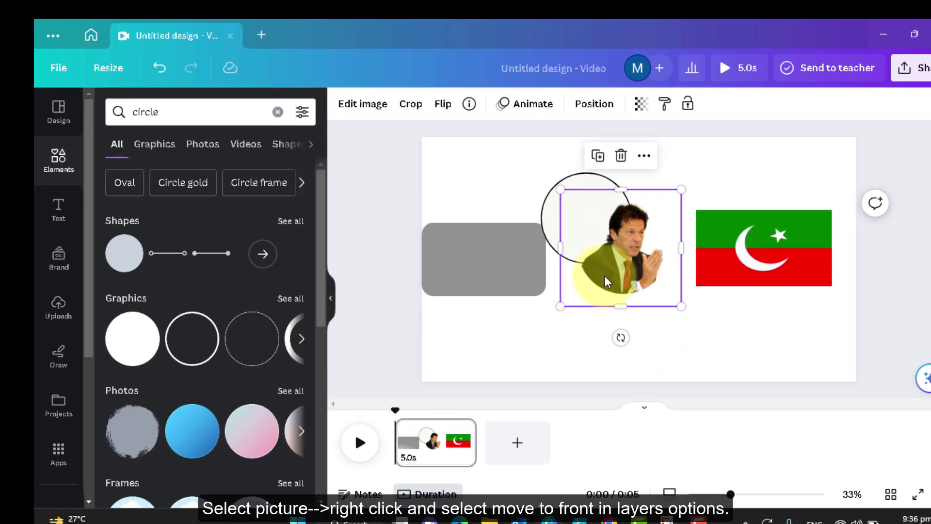
- Move the portrait onto the circle and shrink it slightly so it fits inside the outline
drag(617, 257, 592, 240)
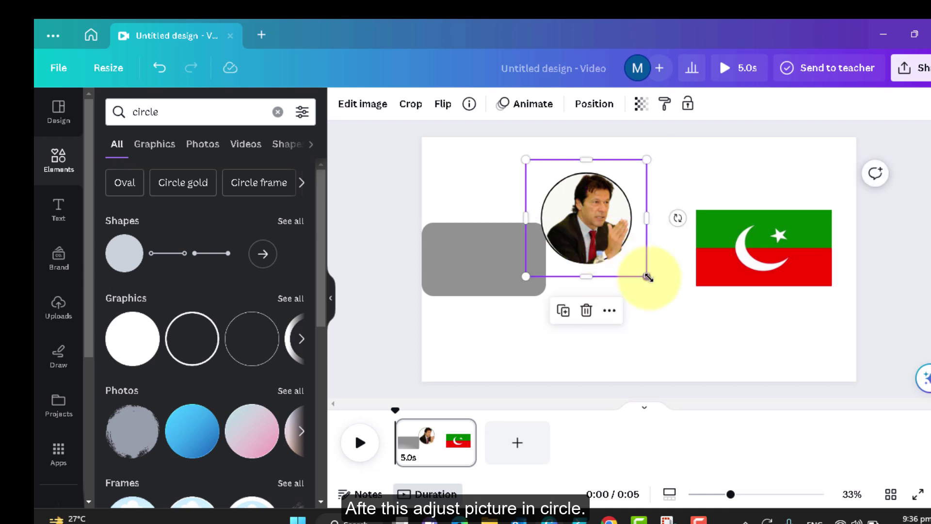
drag(648, 277, 645, 274)
click(679, 290)
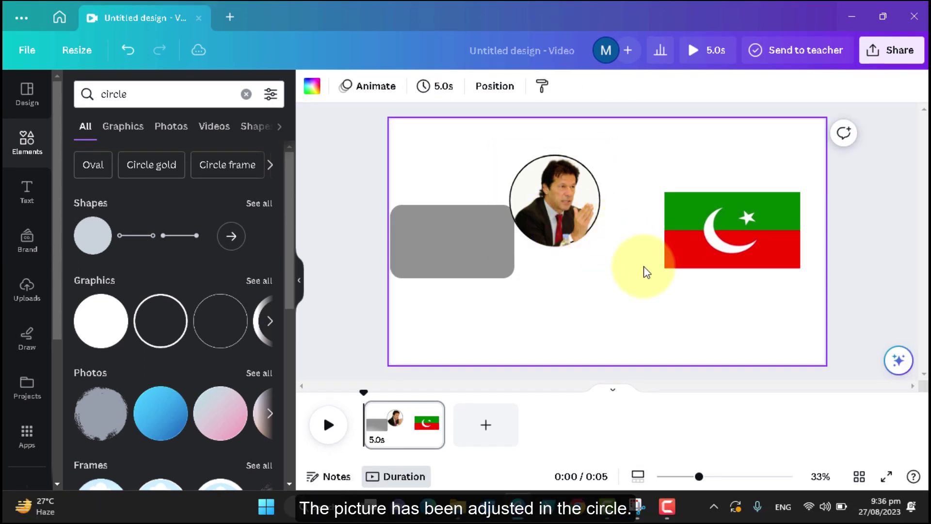
click(559, 213)
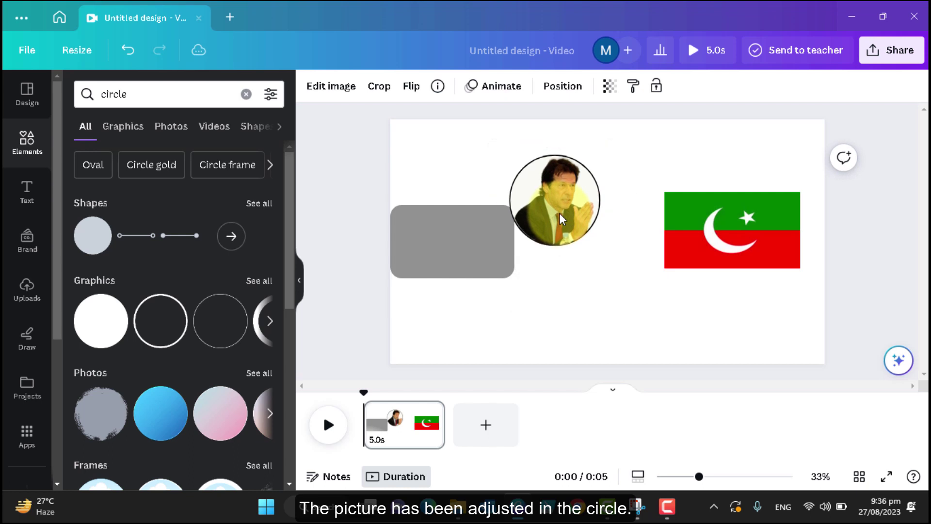
click(637, 311)
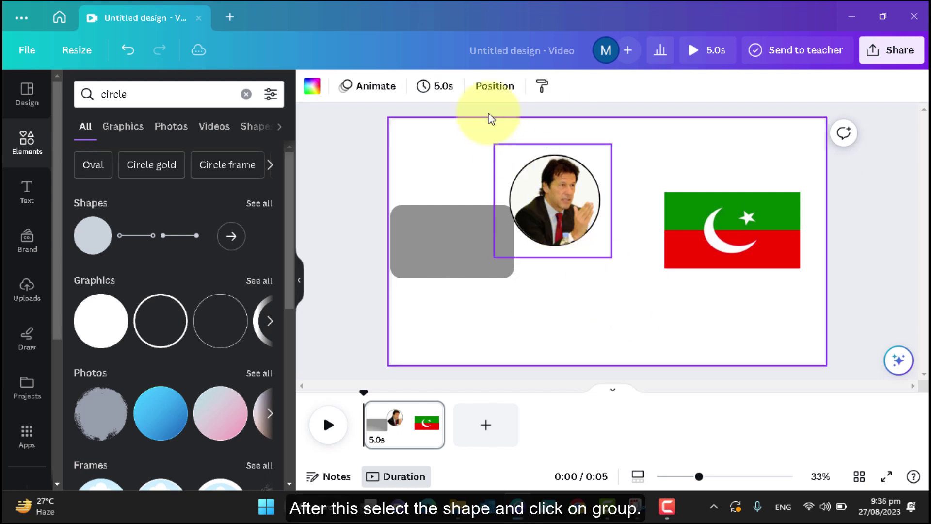
- Select the portrait together with its circle and group them
drag(482, 140, 595, 205)
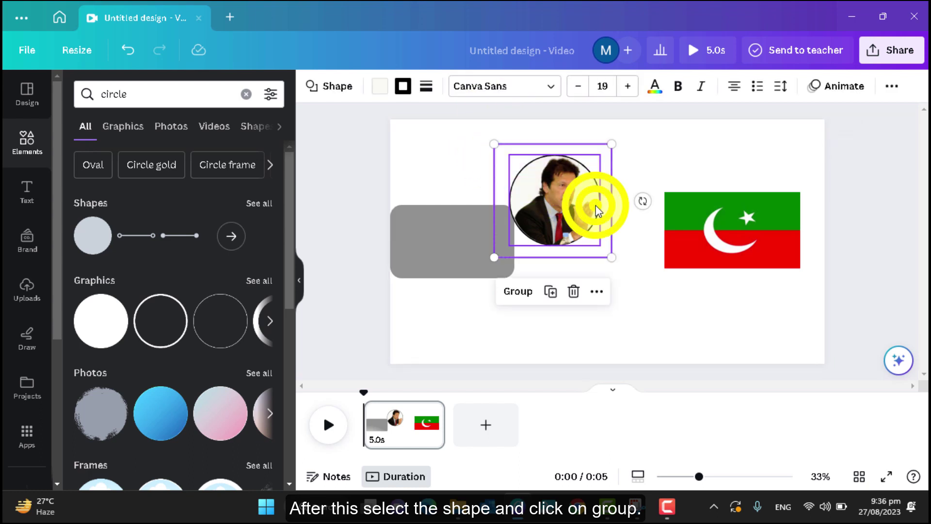
right_click(596, 205)
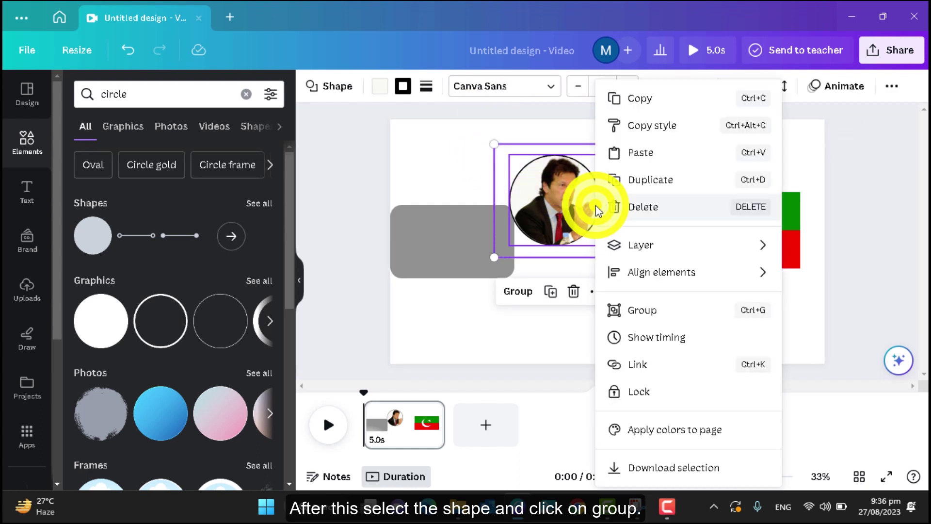
click(655, 313)
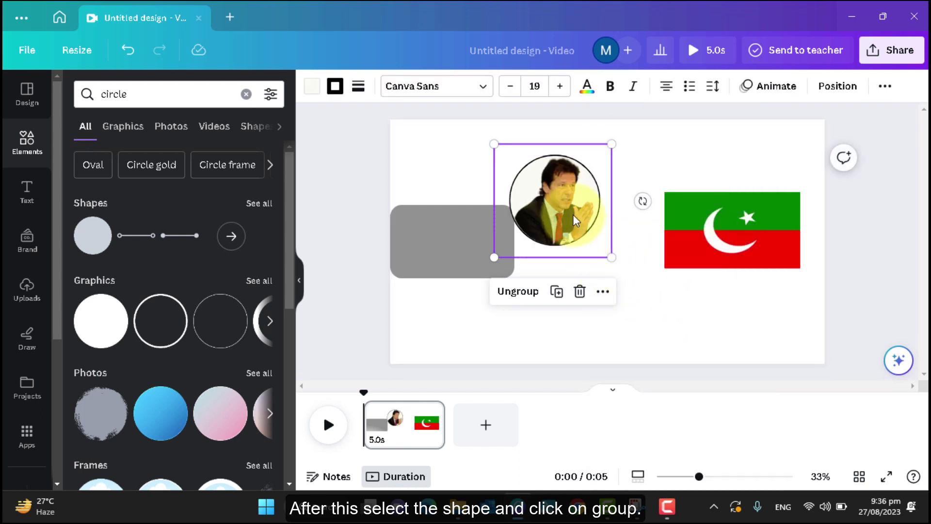
- Fill the grey rounded rectangle with the off-white photo color and give it a solid border with weight 3
click(447, 236)
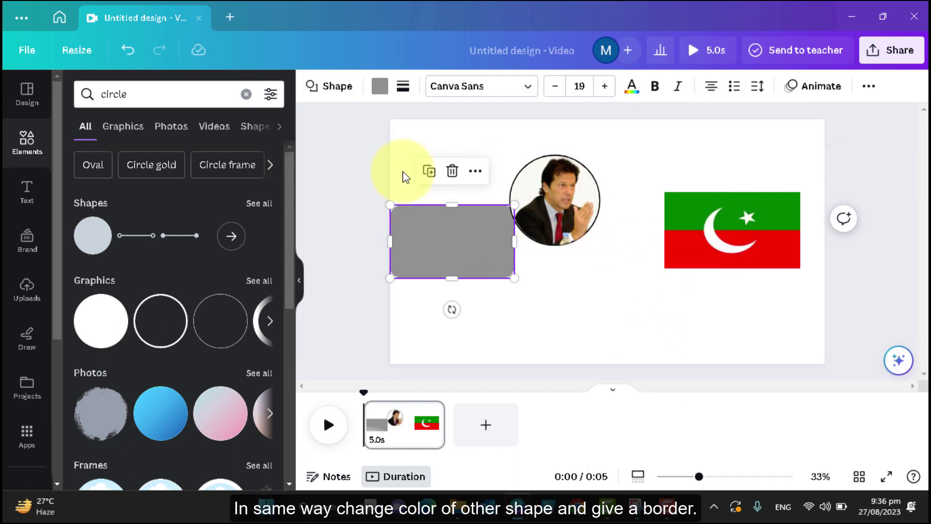
click(379, 87)
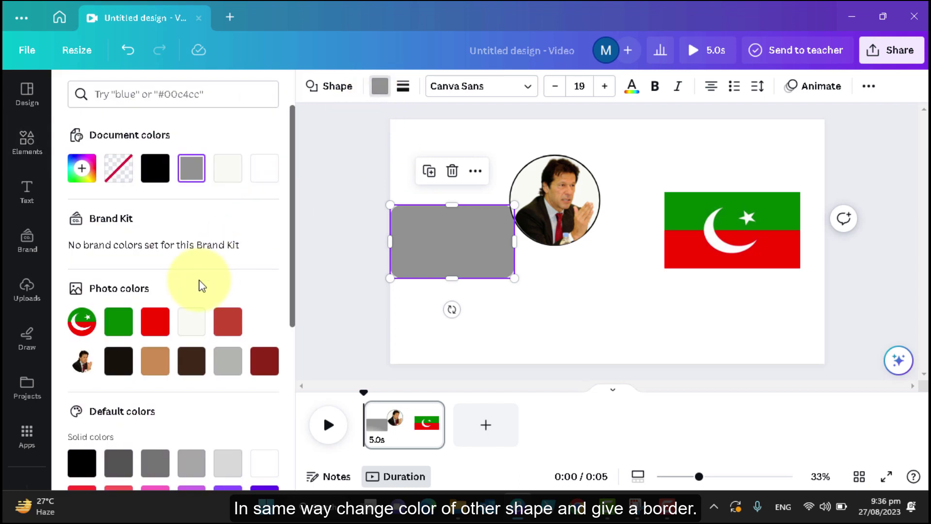
click(192, 321)
click(403, 86)
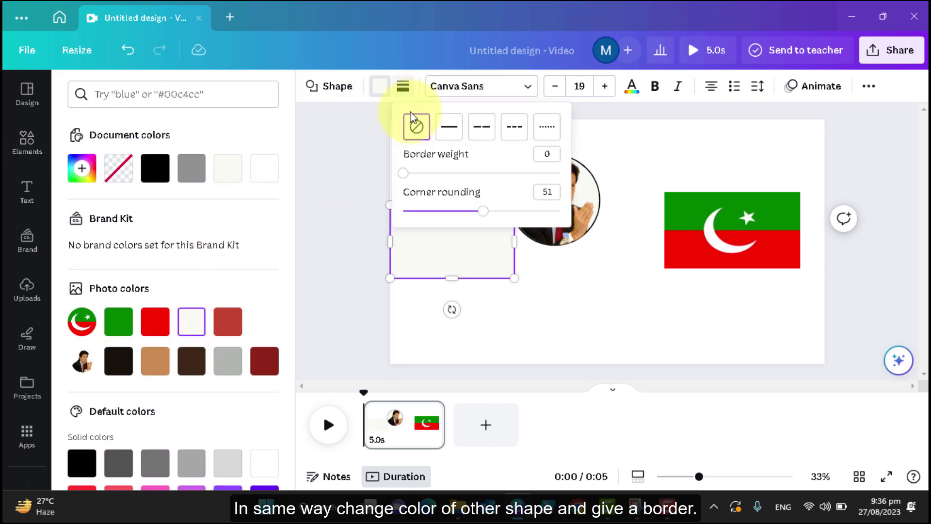
click(407, 179)
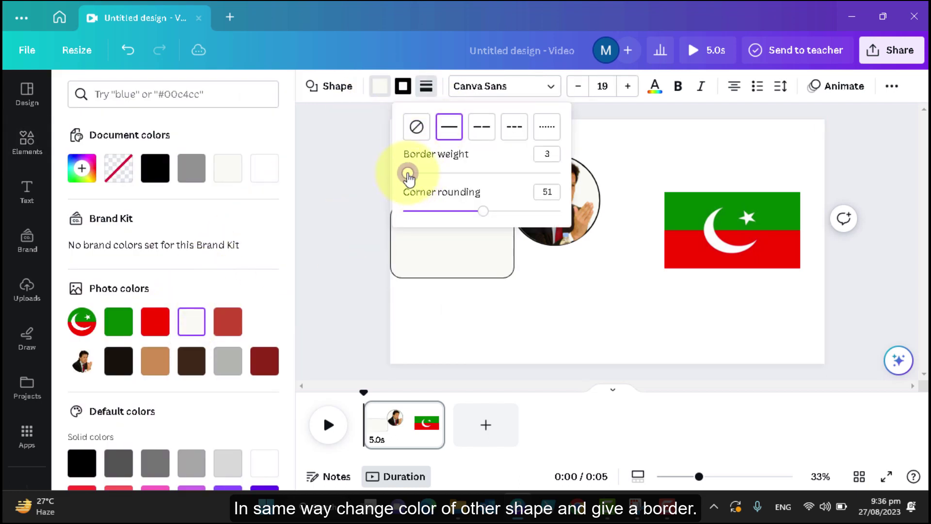
- Enlarge the rounded rectangle slightly and position the grouped portrait circle so it overlaps the rectangle's right end
click(560, 226)
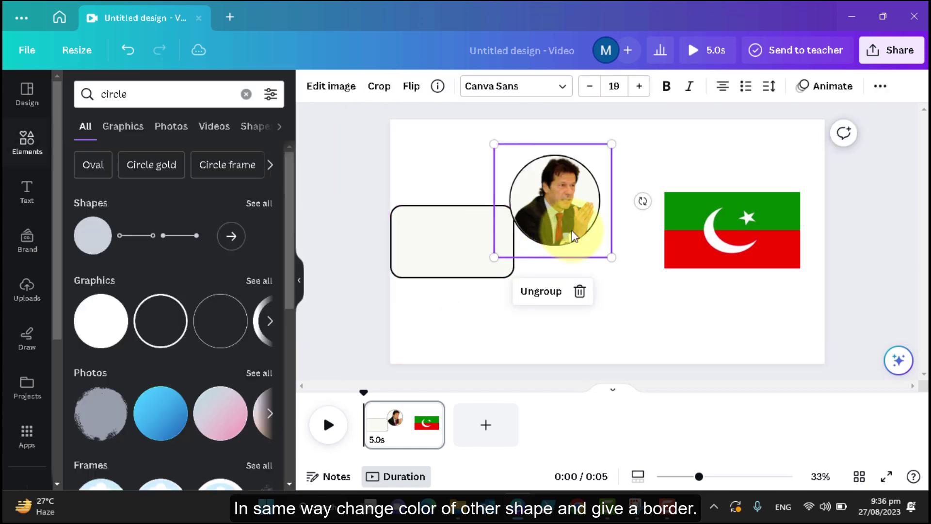
drag(572, 231, 580, 257)
click(489, 245)
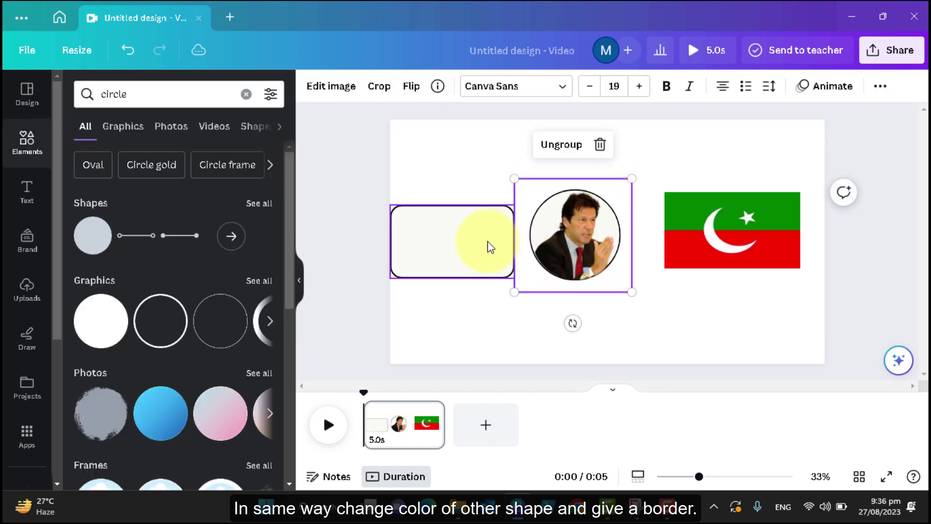
drag(515, 205, 527, 197)
drag(578, 230, 537, 232)
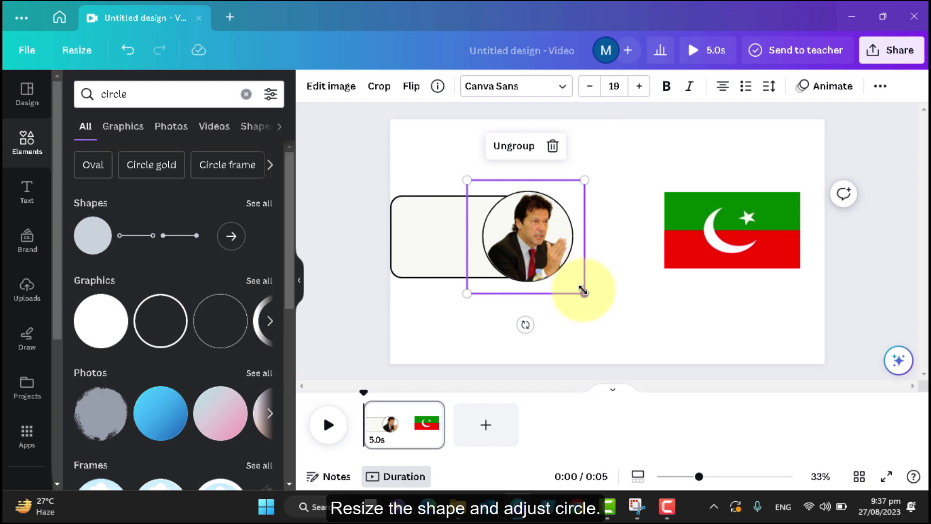
- Shrink the portrait group slightly and center it vertically on the rectangle's right end
drag(584, 291, 579, 287)
click(542, 246)
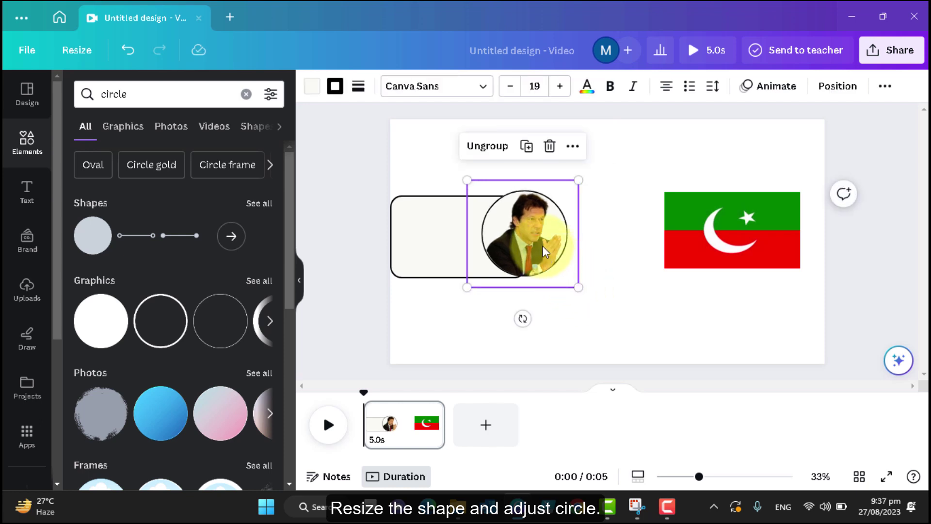
drag(542, 245, 542, 248)
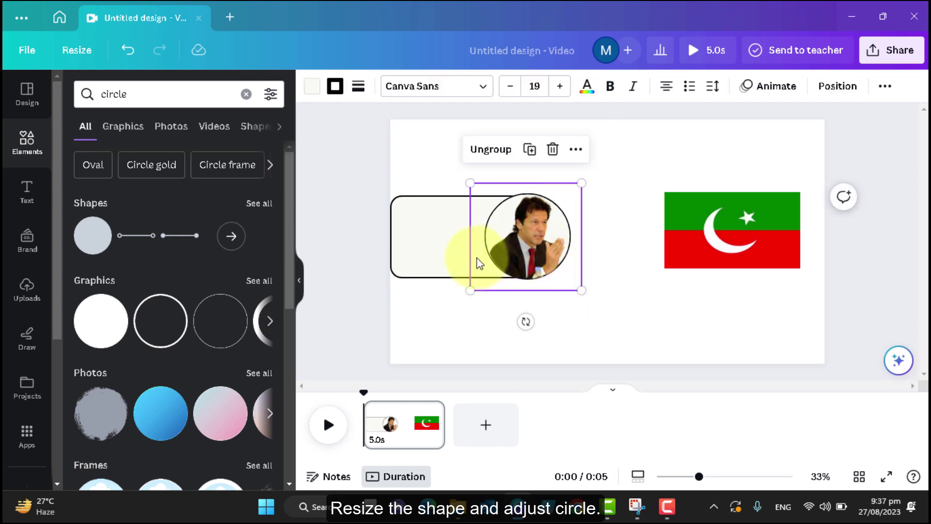
click(456, 256)
click(626, 300)
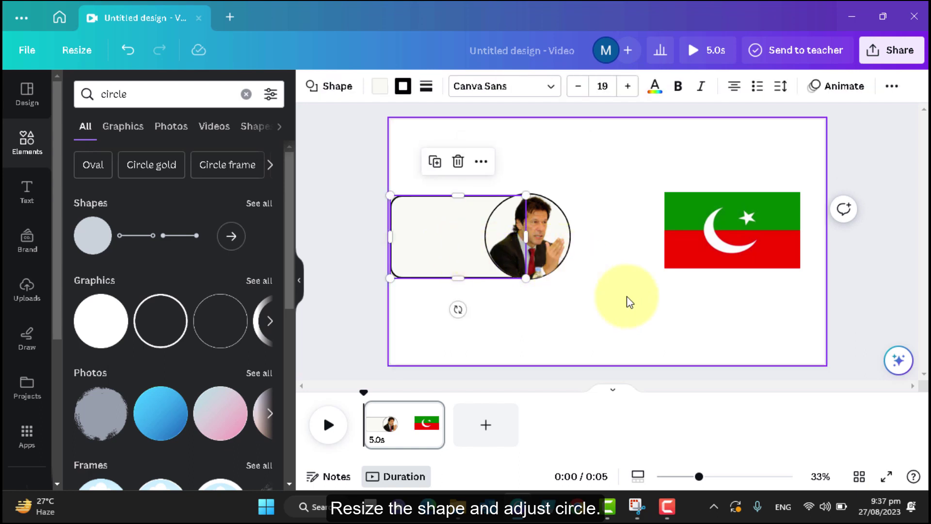
- Reduce the flag's height from both edges and tuck its left side behind the portrait circle
click(722, 241)
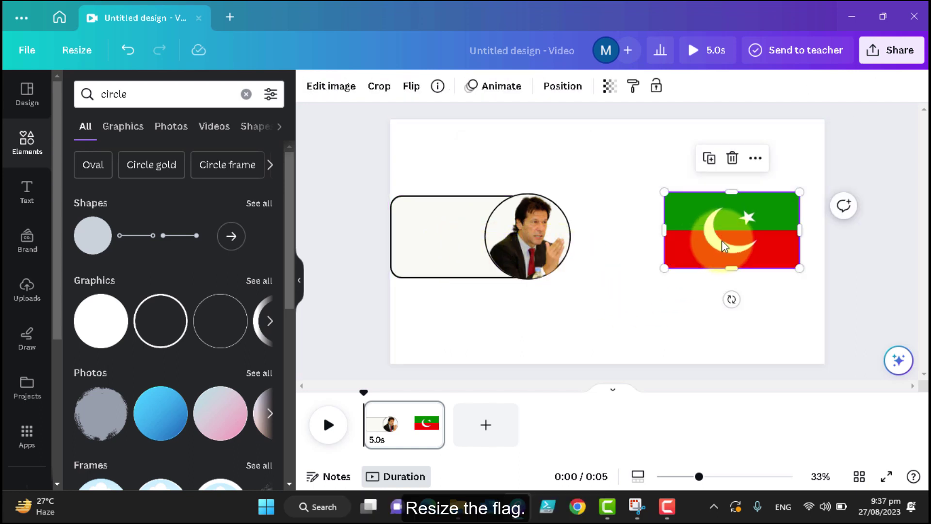
drag(722, 245, 652, 246)
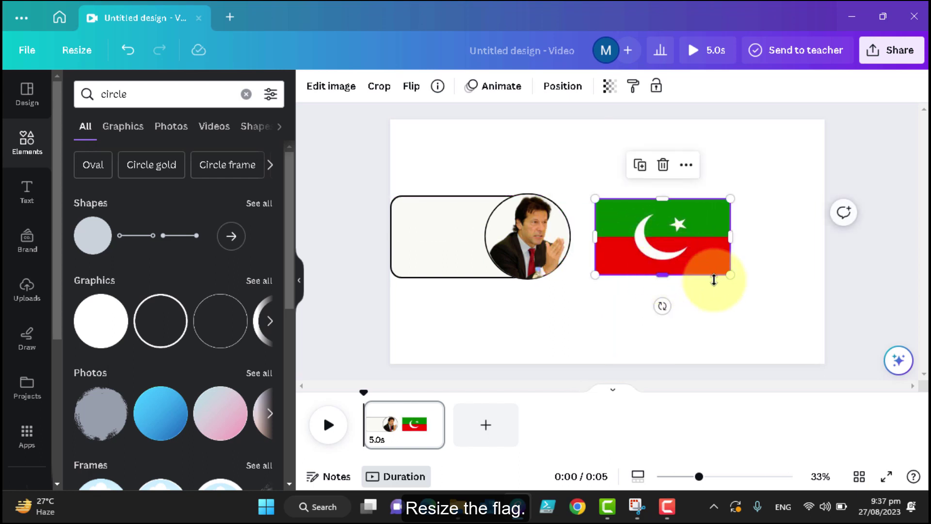
drag(672, 276, 659, 268)
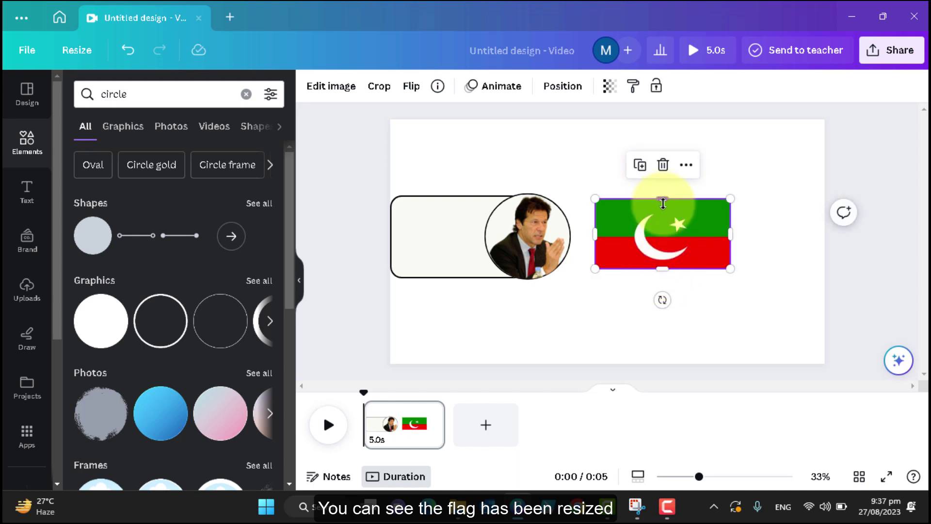
drag(663, 203, 662, 205)
drag(697, 233, 574, 238)
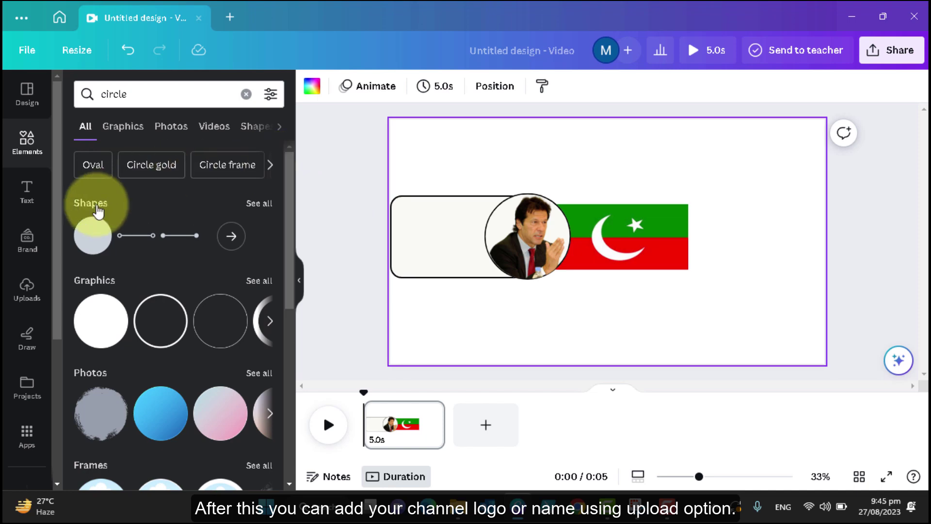
- Add the uploaded Subscribe logo at the right of the flag and remove its background
click(27, 289)
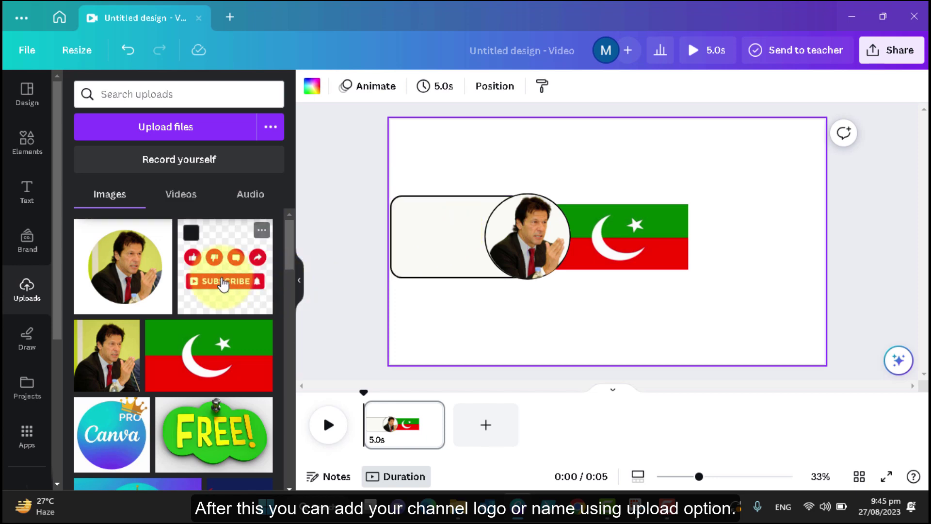
click(223, 280)
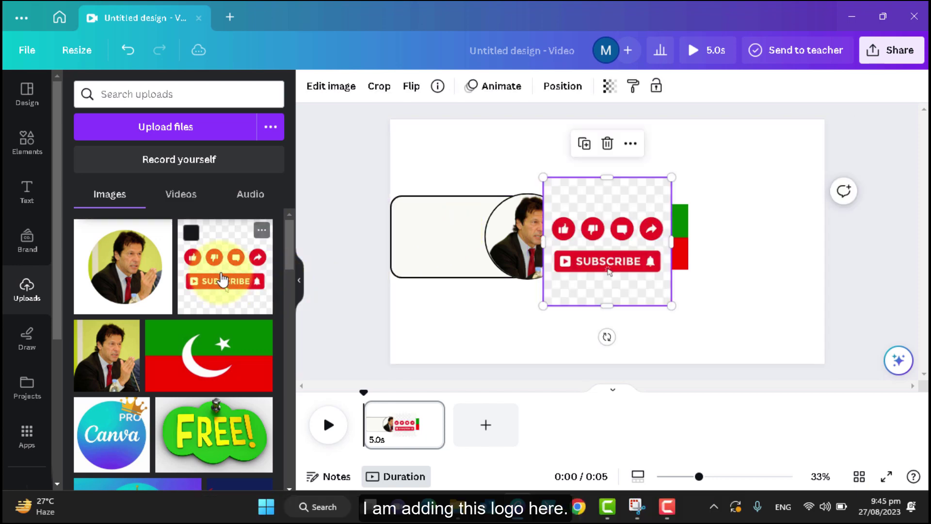
drag(638, 286, 750, 291)
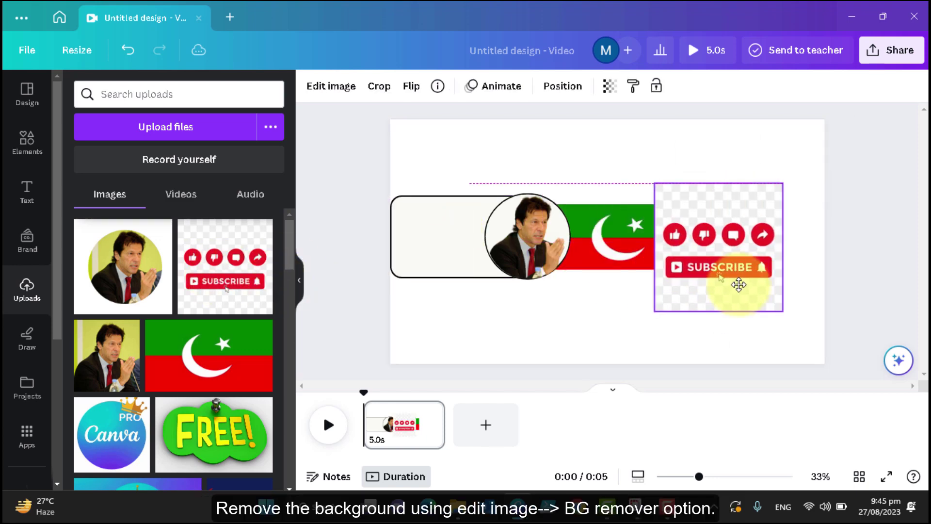
click(320, 88)
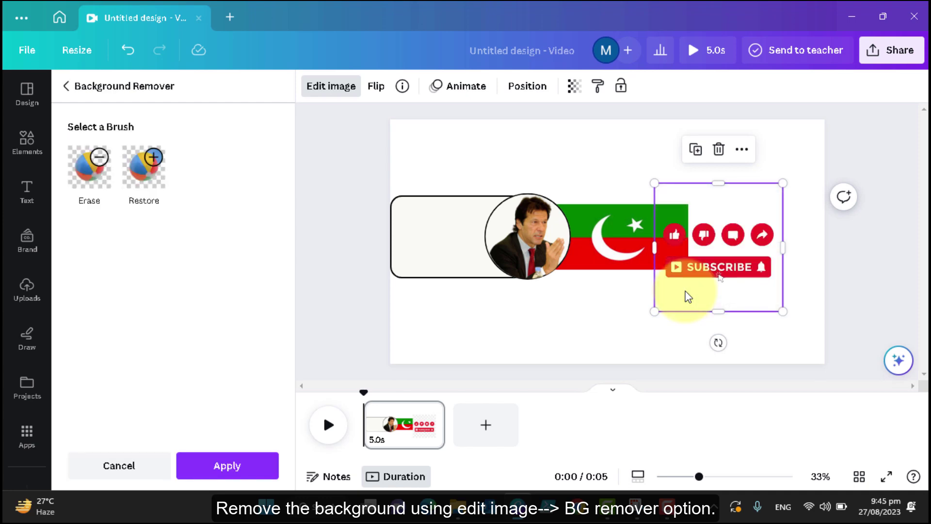
- Shrink the Subscribe logo and fit it inside the rounded rectangle beside the portrait
drag(738, 297, 482, 272)
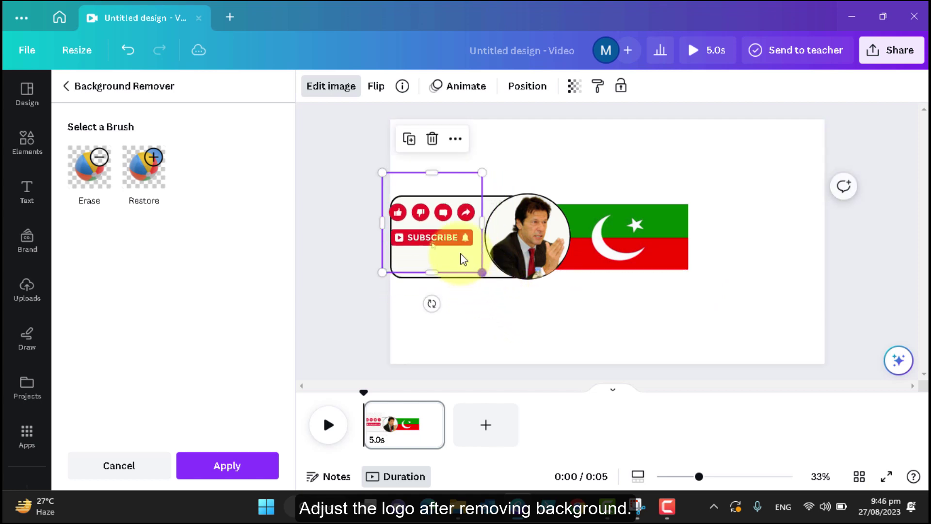
drag(451, 245, 459, 256)
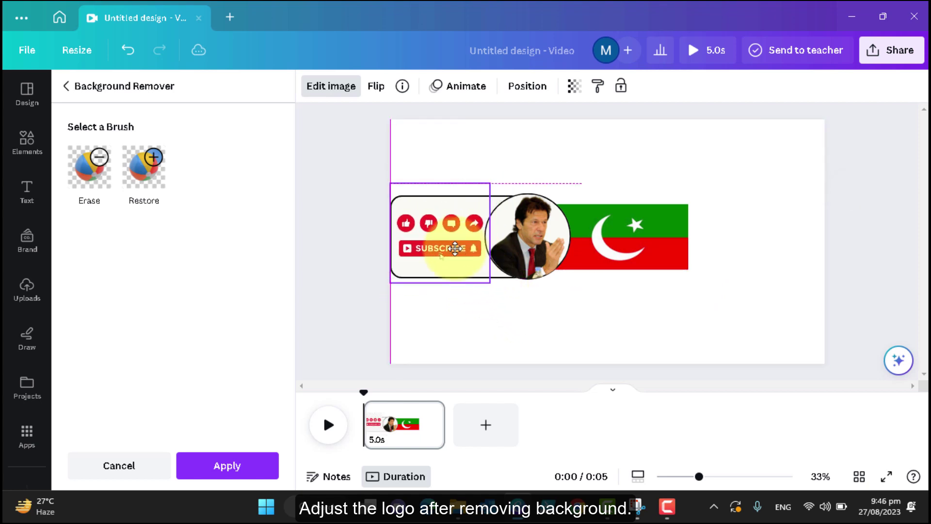
click(624, 286)
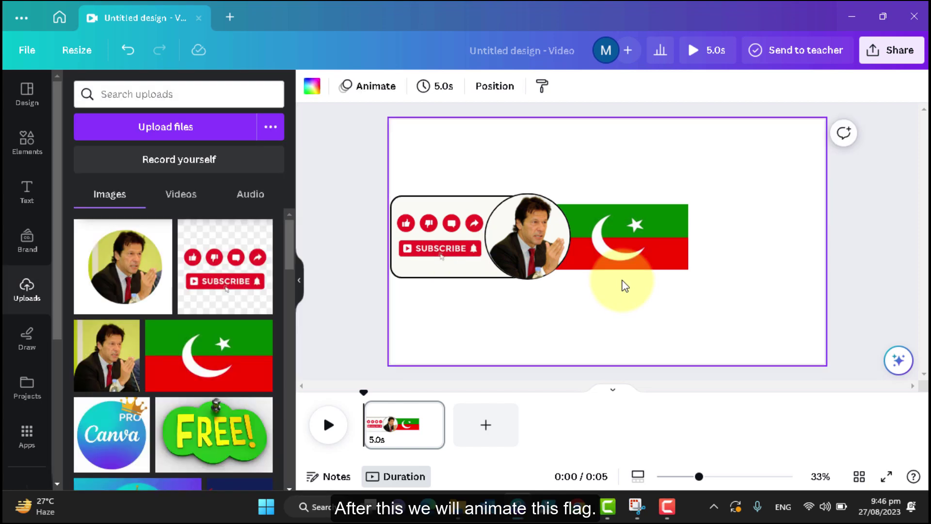
- Move the flag over the rectangle and create a custom animation path that carries it rightward past the portrait
click(657, 249)
drag(657, 250, 506, 246)
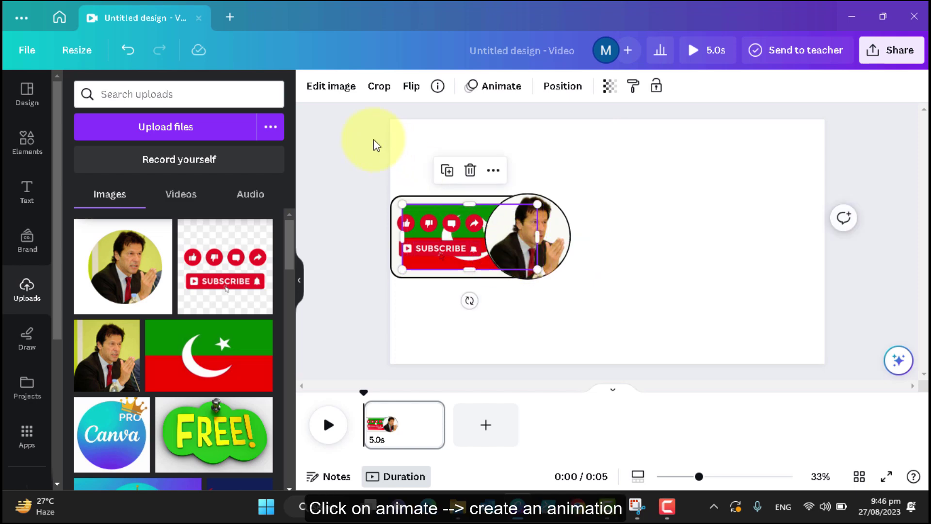
click(478, 86)
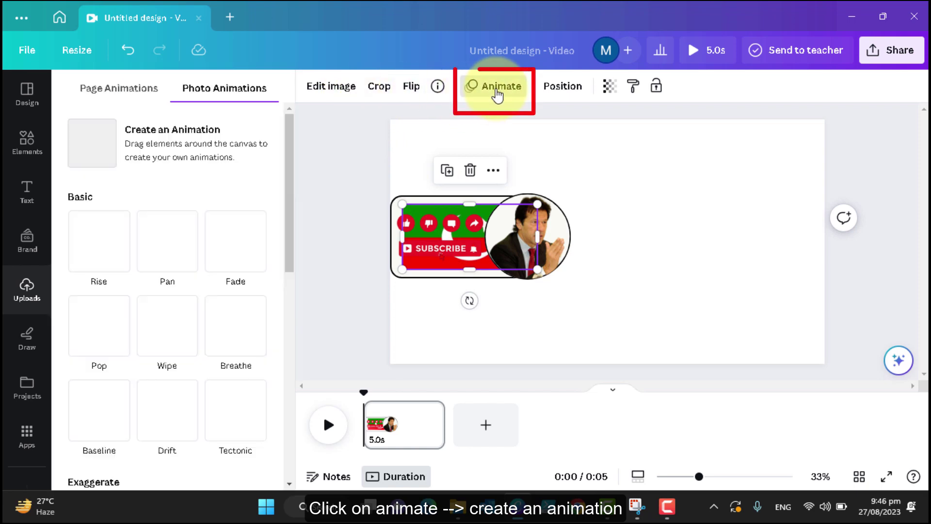
click(104, 153)
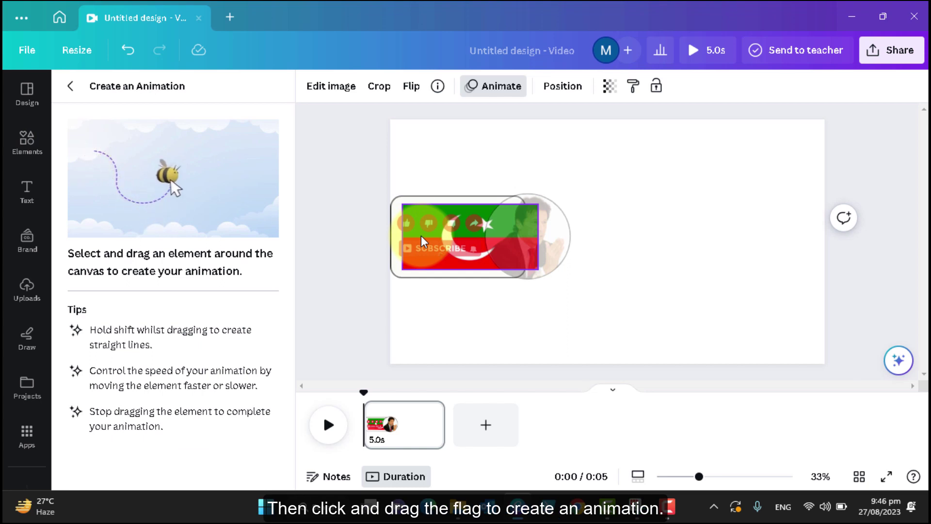
drag(421, 236, 569, 236)
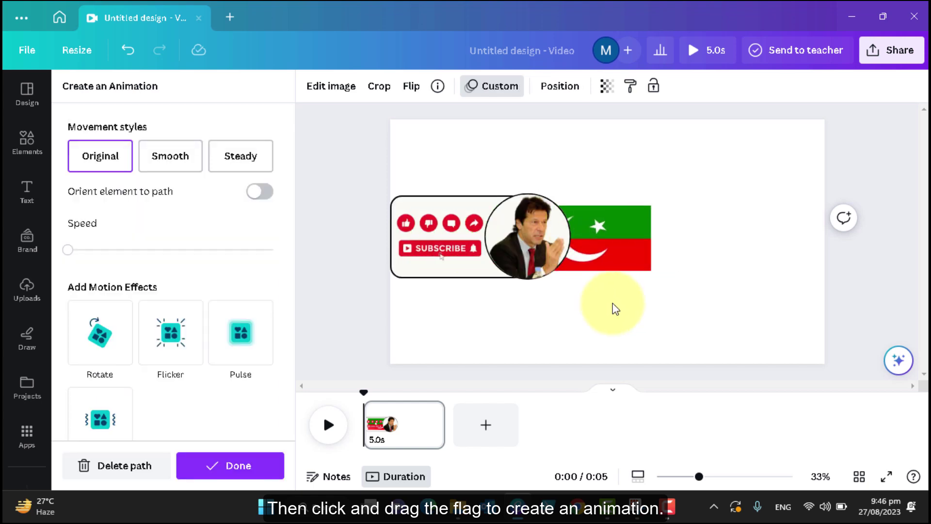
- Set the flag animation's movement style to Steady, increase its speed to a bit under half, preview it and finish the animation
click(240, 156)
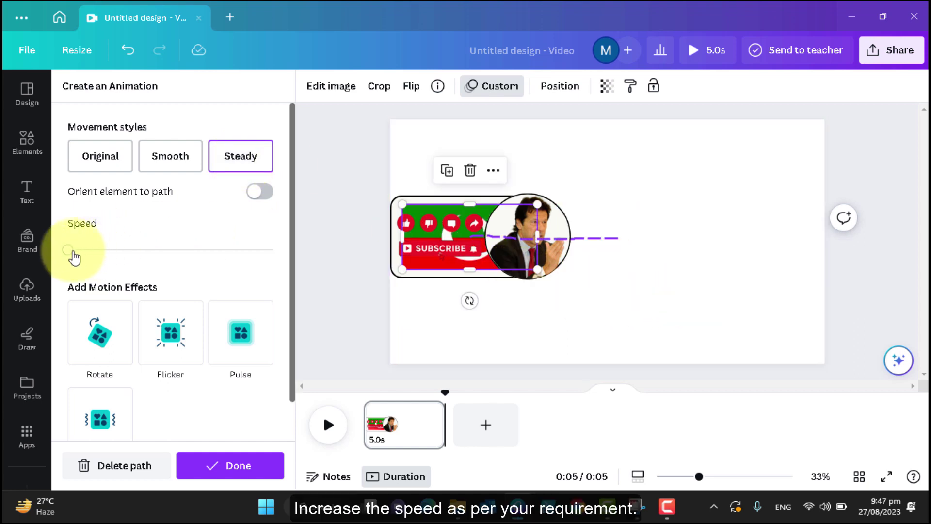
drag(99, 256, 152, 251)
click(330, 425)
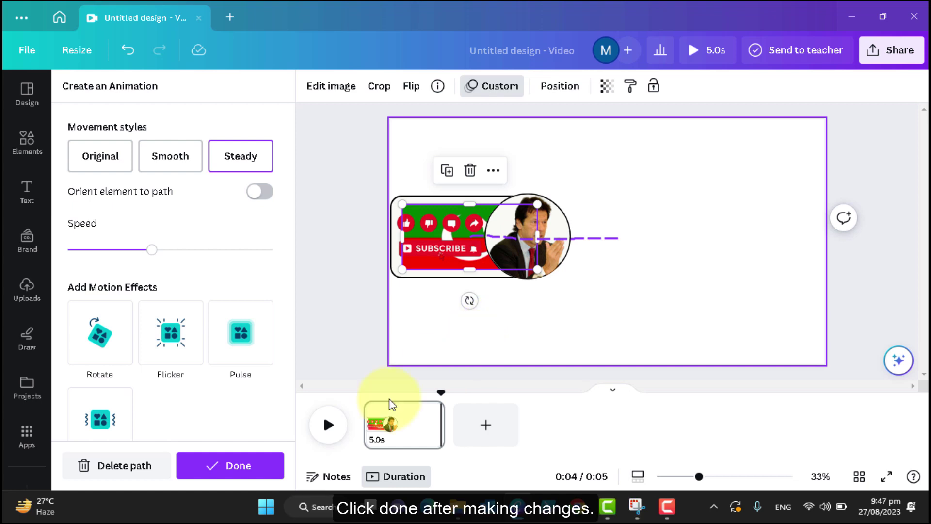
click(253, 468)
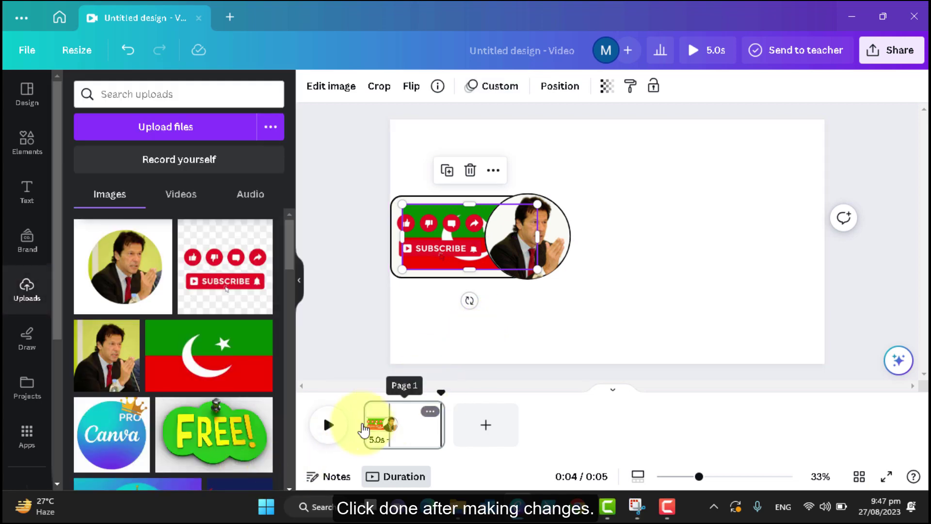
- Send the Subscribe logo image to the back of the layer order and play the video
click(456, 257)
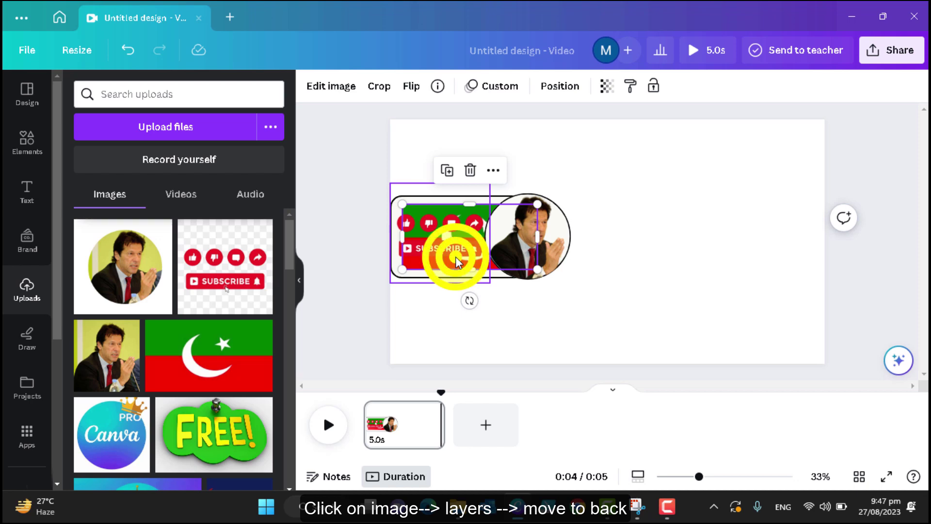
right_click(456, 257)
mouse_move(485, 256)
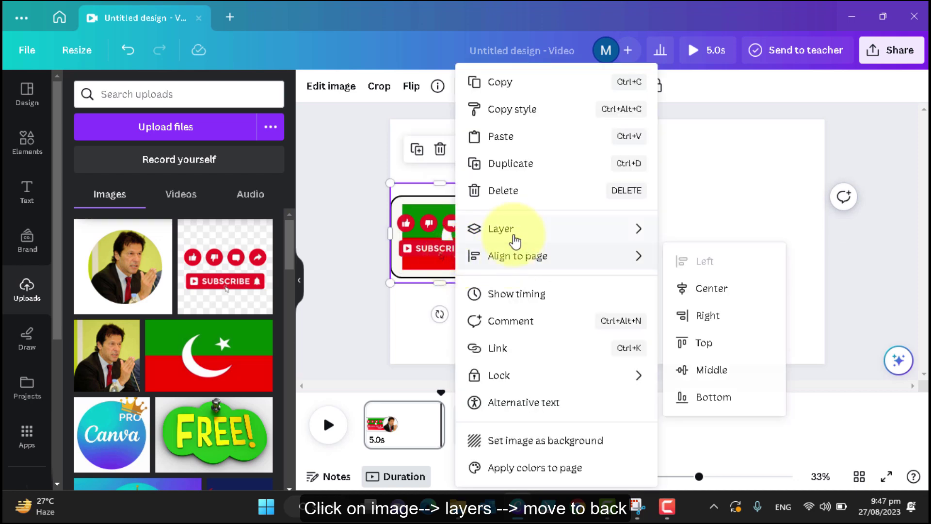
mouse_move(514, 236)
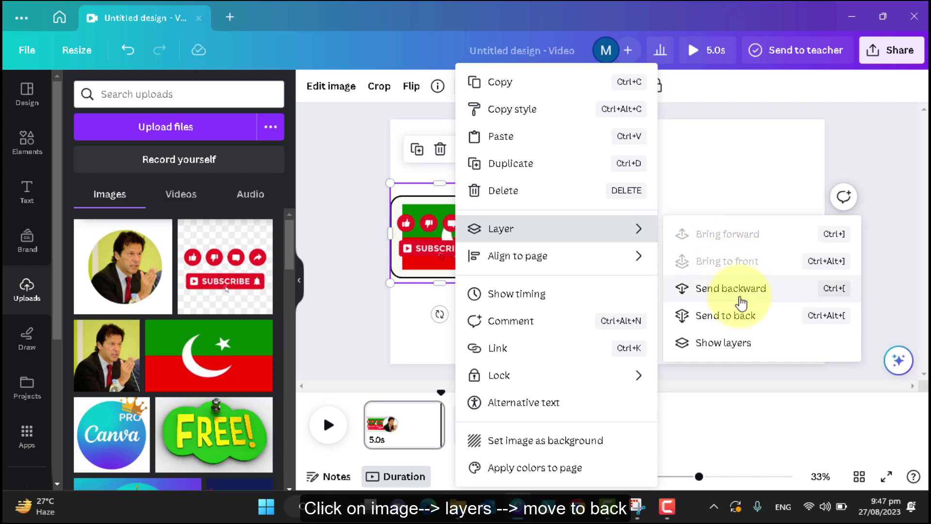
click(738, 315)
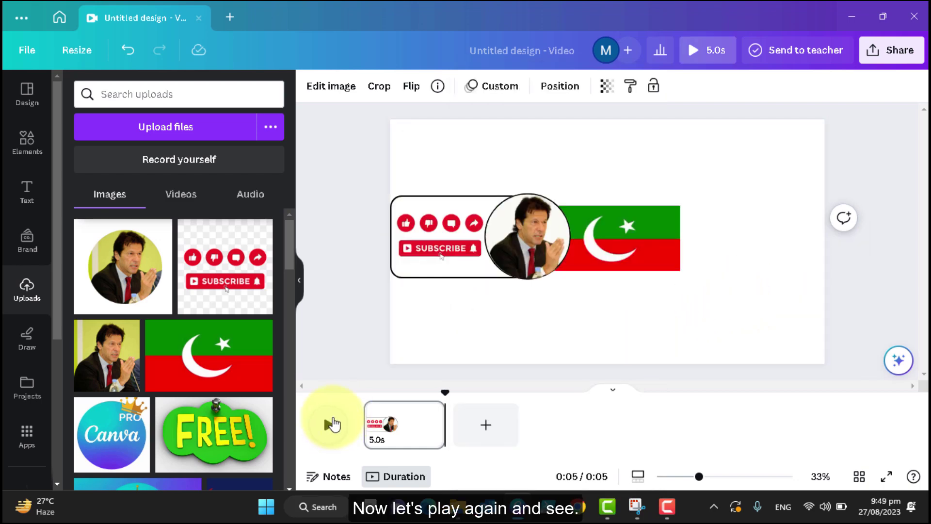
click(332, 425)
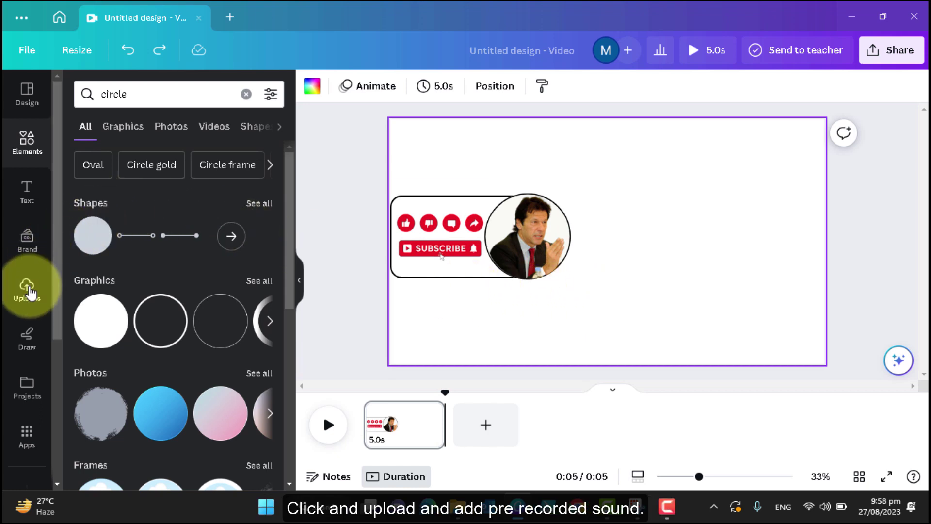
- Add the uploaded sound clip Untitled Project.m4a to the later part of the page's timeline and play the video
click(28, 290)
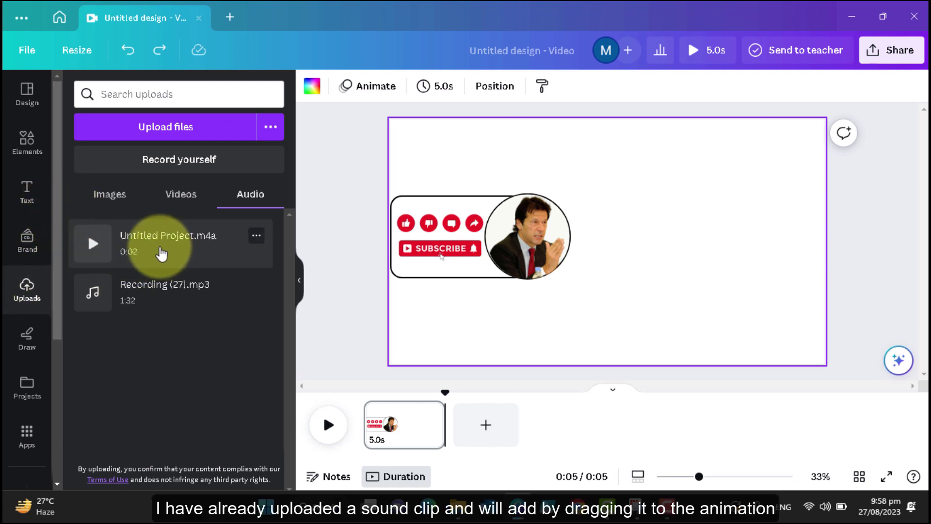
drag(163, 254, 428, 430)
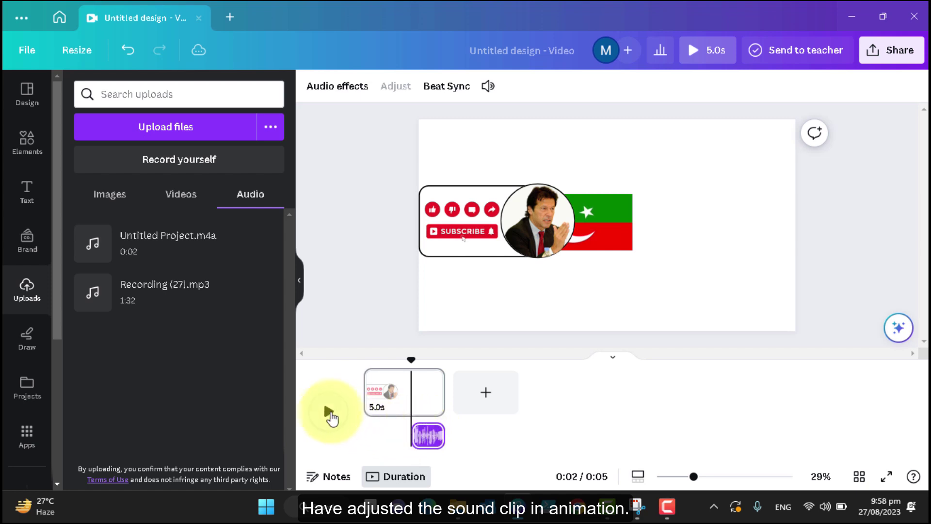
click(328, 411)
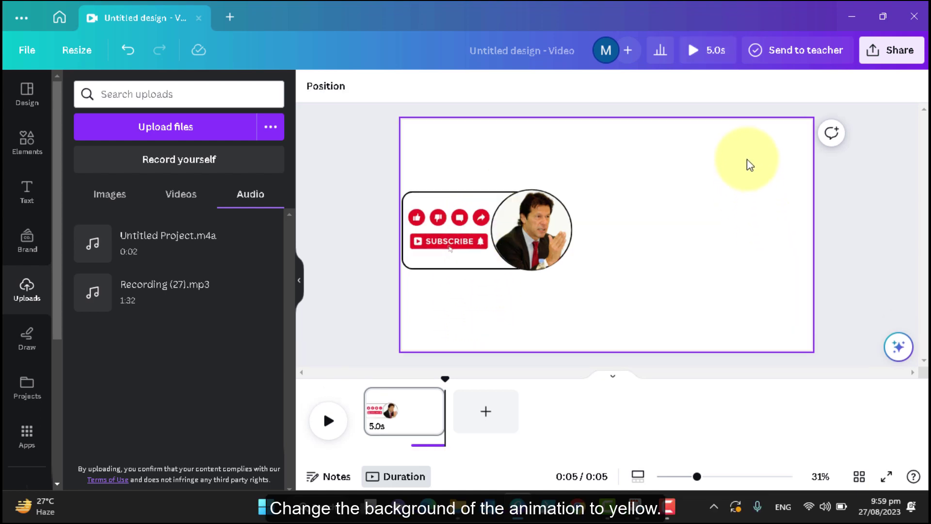
- Set the page background to a solid yellow, about #FDED18
click(749, 163)
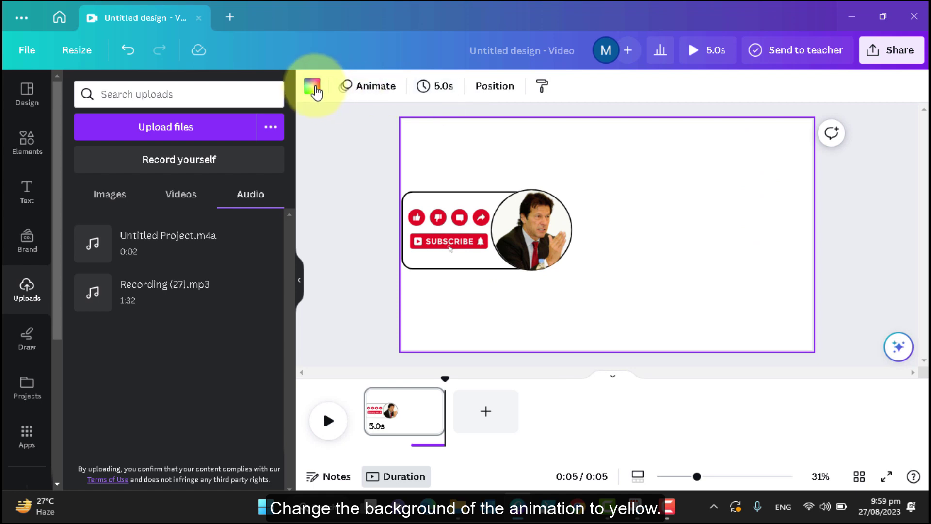
click(313, 87)
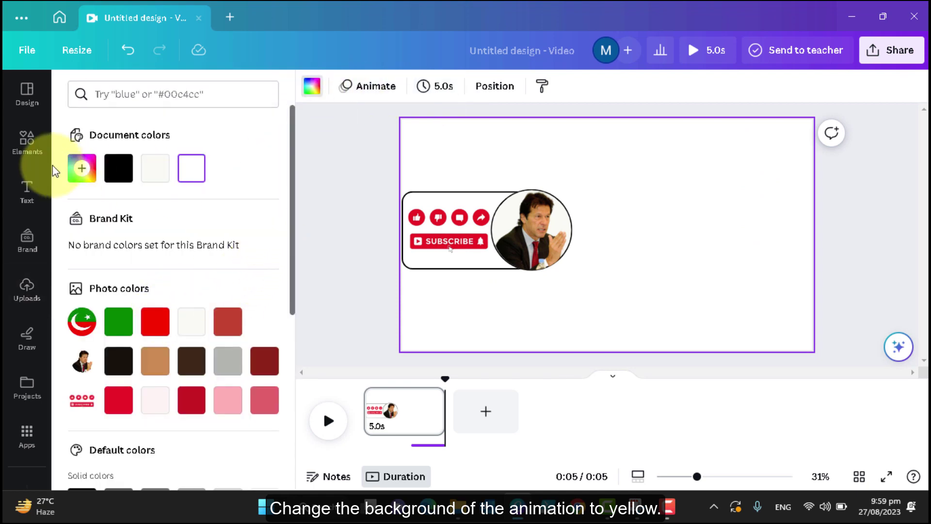
click(82, 171)
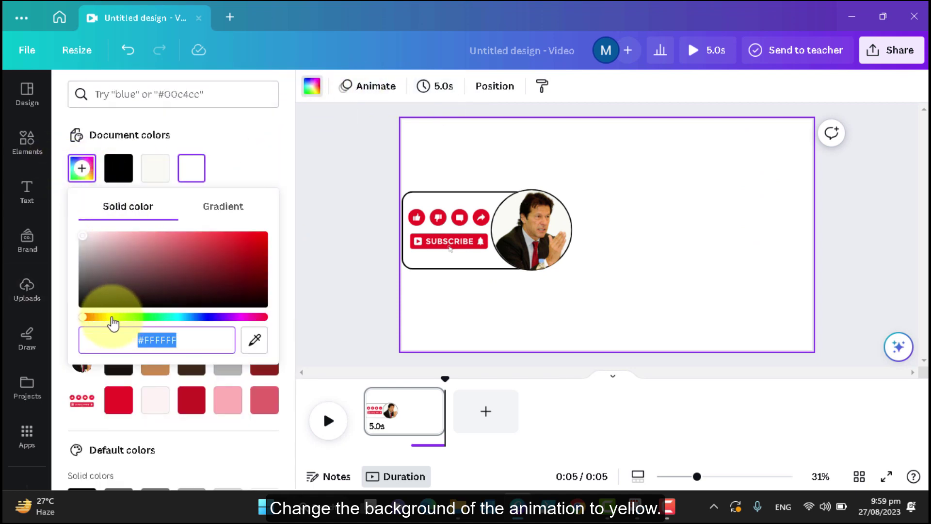
click(110, 317)
click(249, 236)
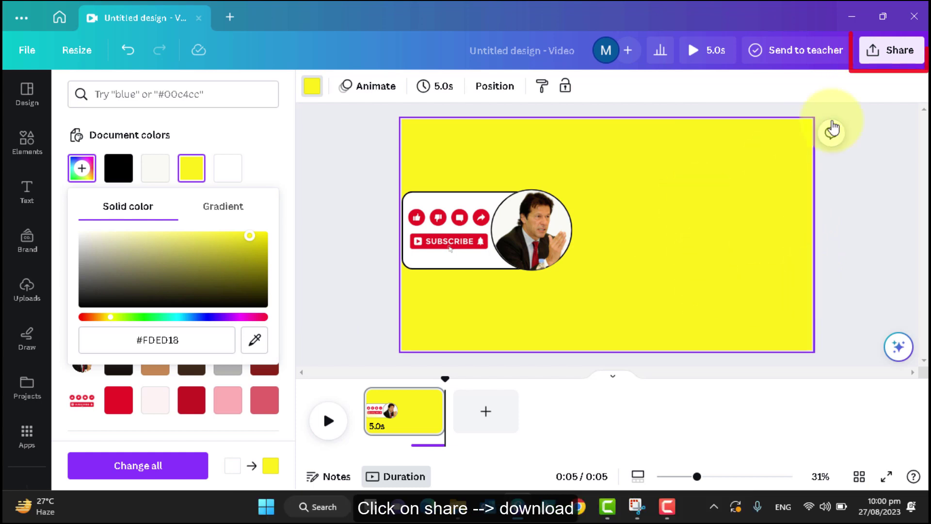
- Download the design as a 1080p MP4 video and save it in the Downloads folder as "new animation"
click(883, 59)
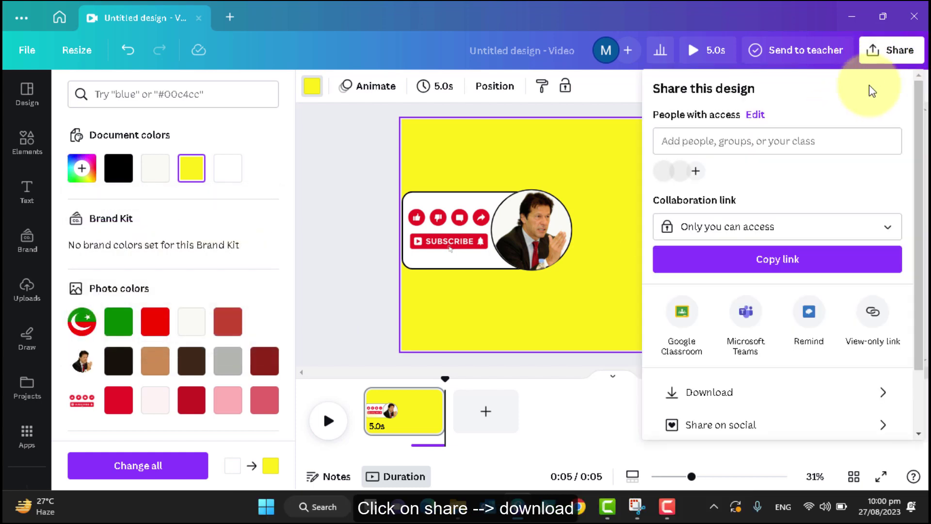
click(723, 393)
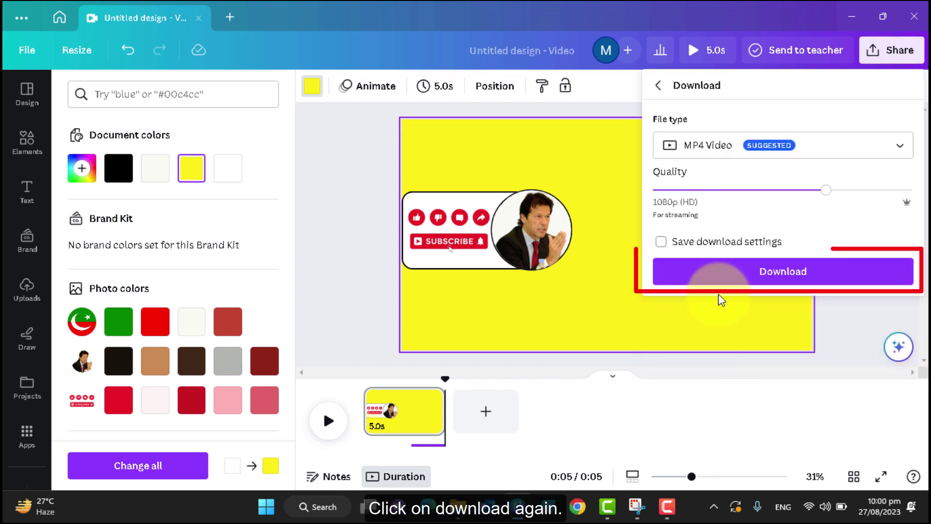
click(786, 276)
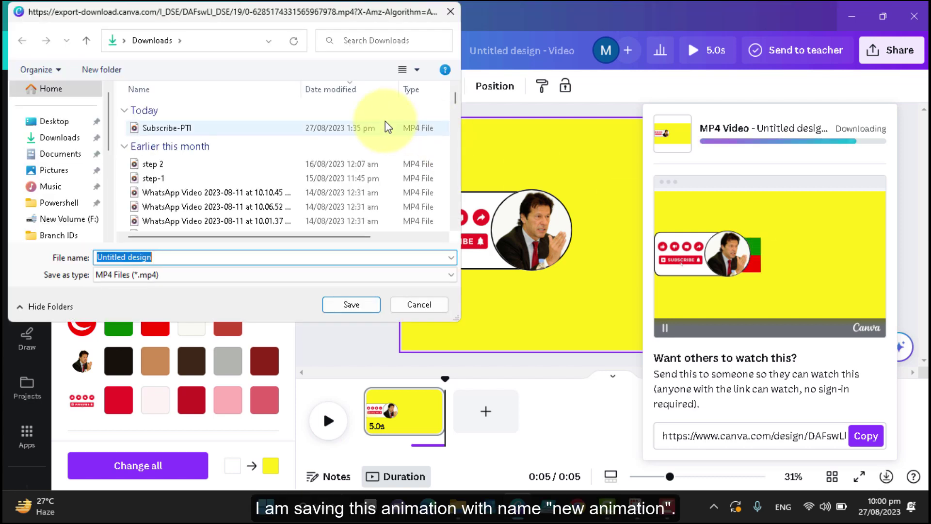
text(ne)
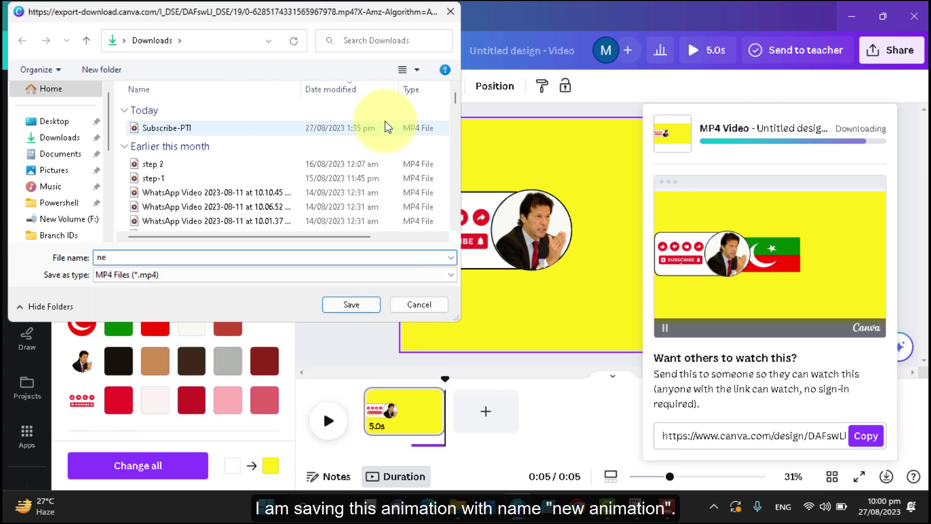
text(w animation)
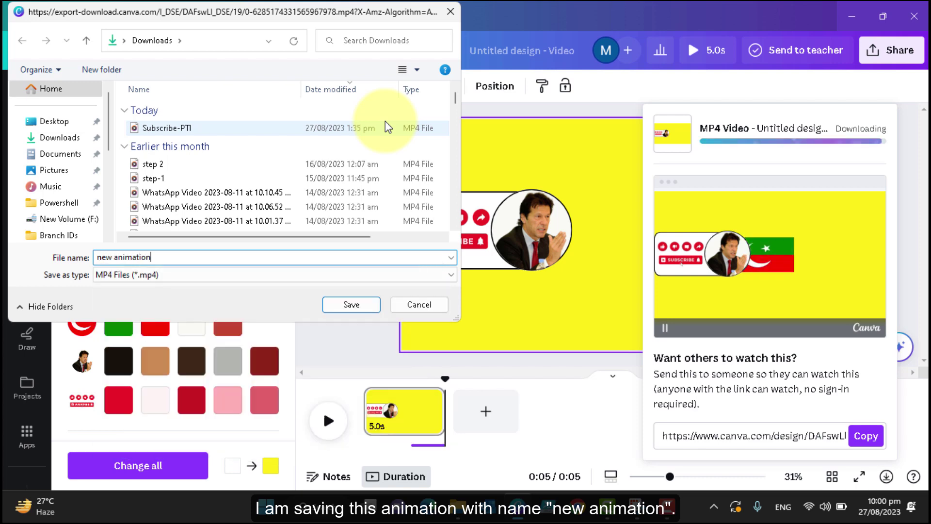
click(352, 304)
- Switch to File Explorer and play the "new animation" video from the Downloads folder
click(463, 514)
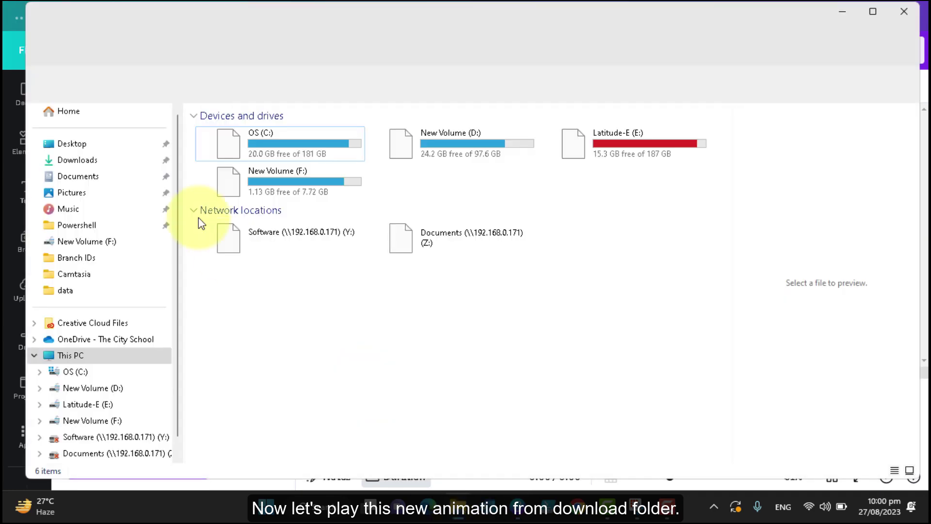
click(86, 163)
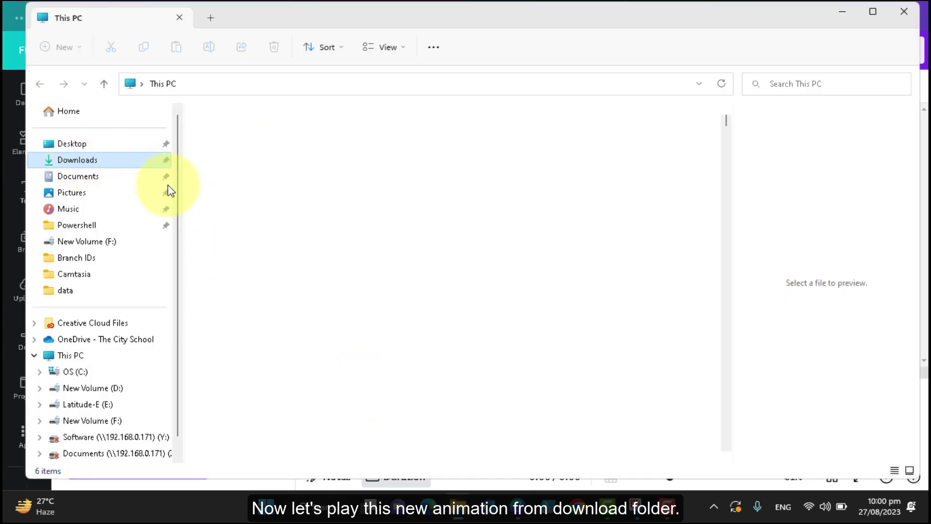
double_click(260, 131)
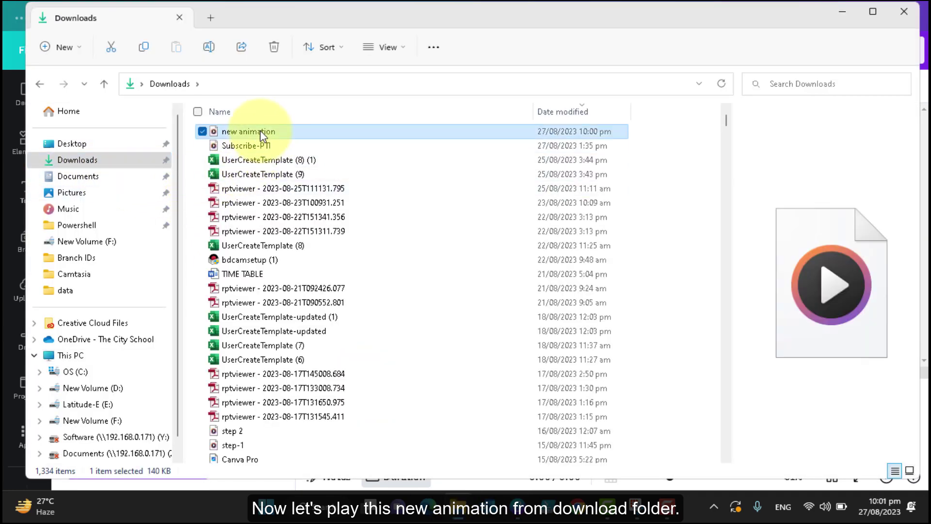